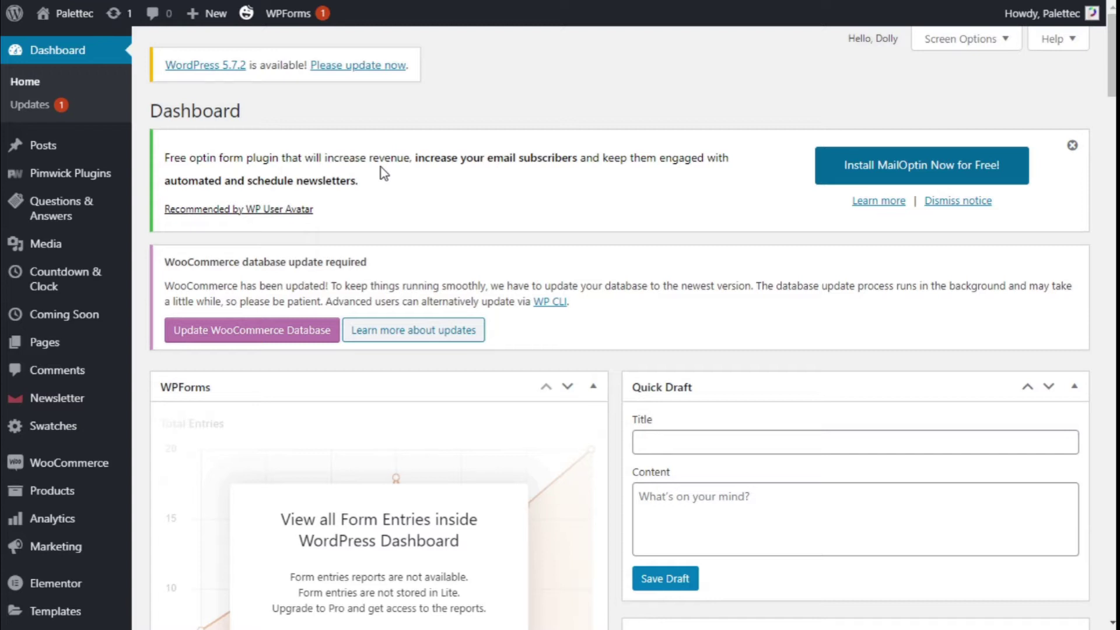
# Step: Scroll down the Dashboard to reach the Appearance menu's Widgets entry
pyautogui.scroll(-7, 106, 199)
pyautogui.scroll(-1, 106, 199)
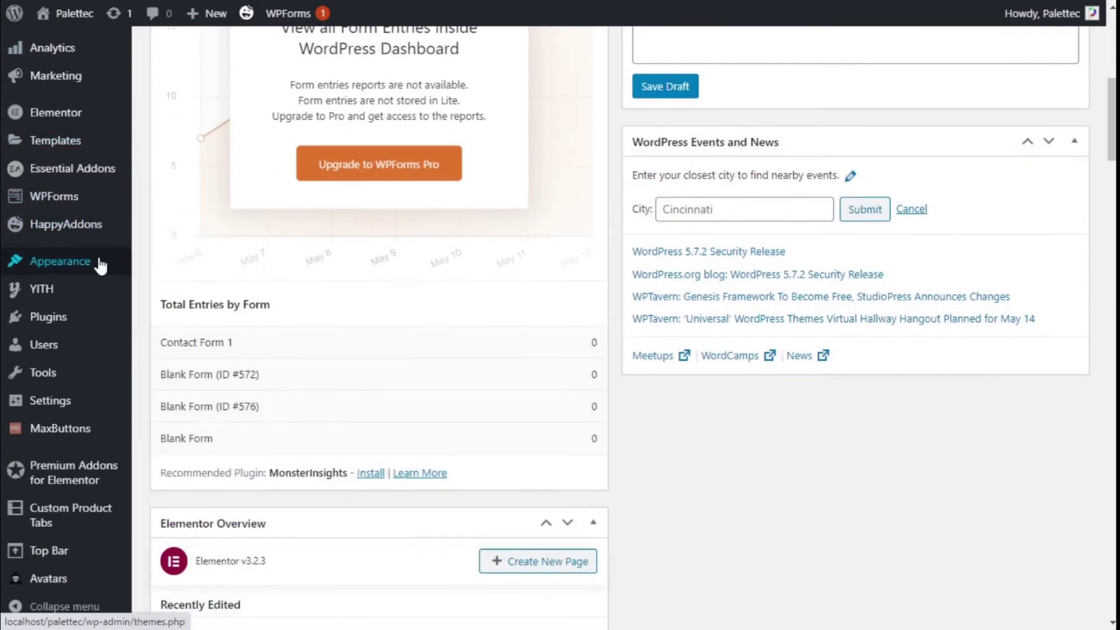
pyautogui.moveTo(100, 260)
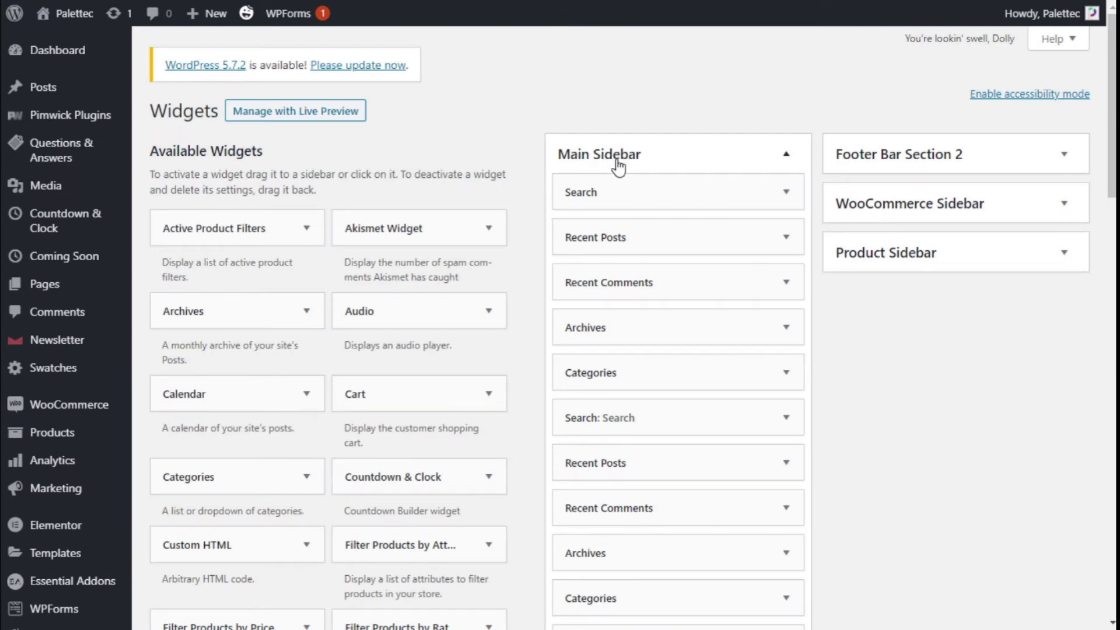
pyautogui.scroll(-2, 638, 198)
pyautogui.scroll(-2, 635, 123)
pyautogui.scroll(1, 634, 125)
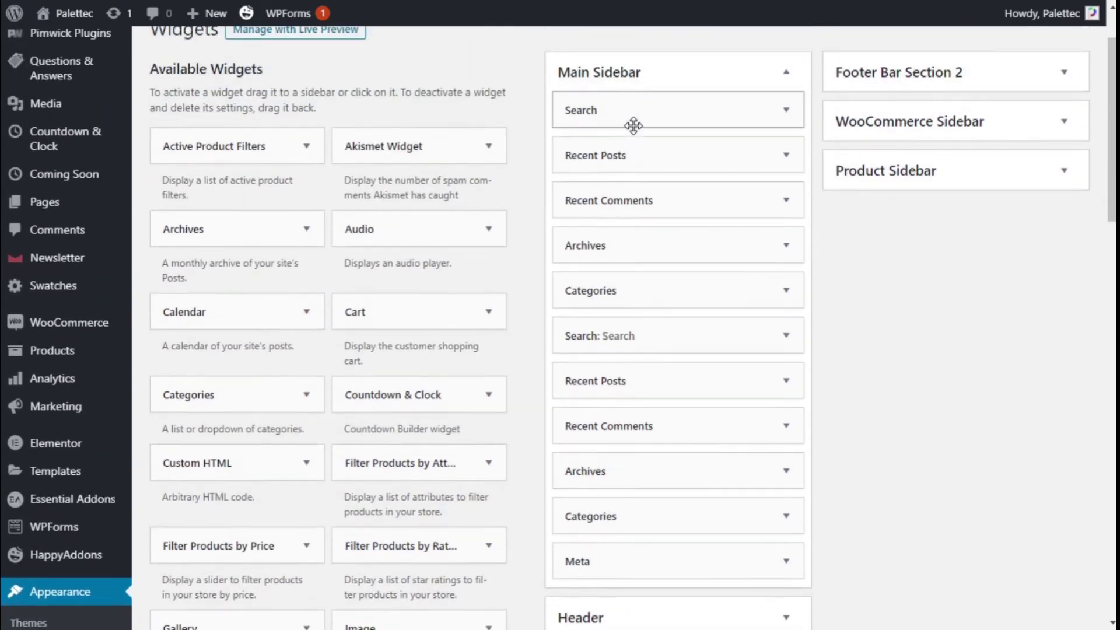
pyautogui.scroll(-1, 636, 237)
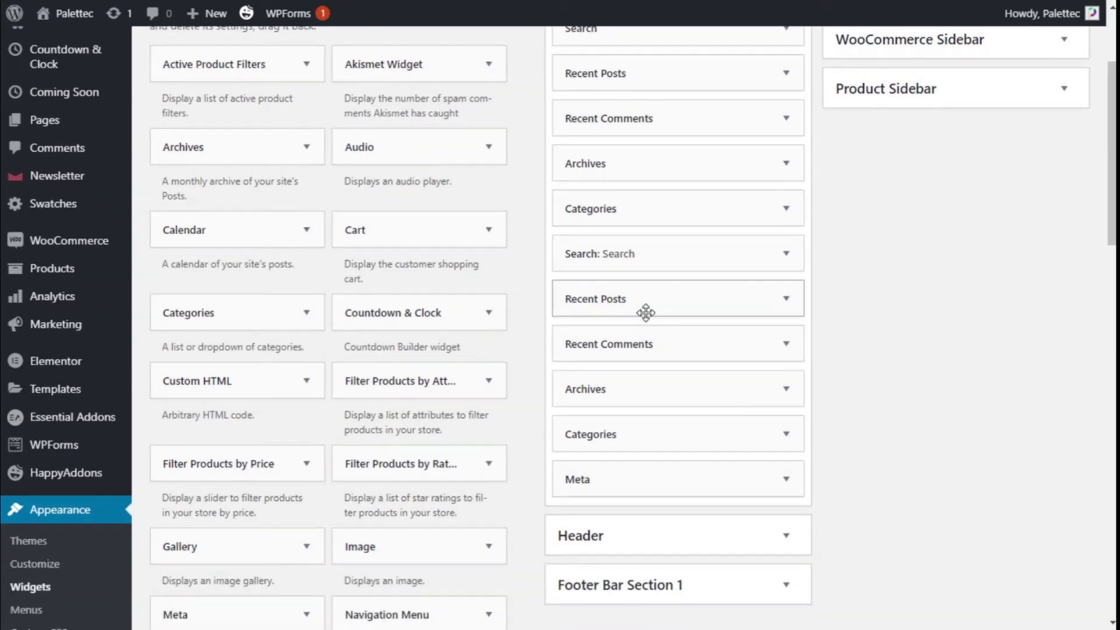
pyautogui.scroll(-2, 645, 313)
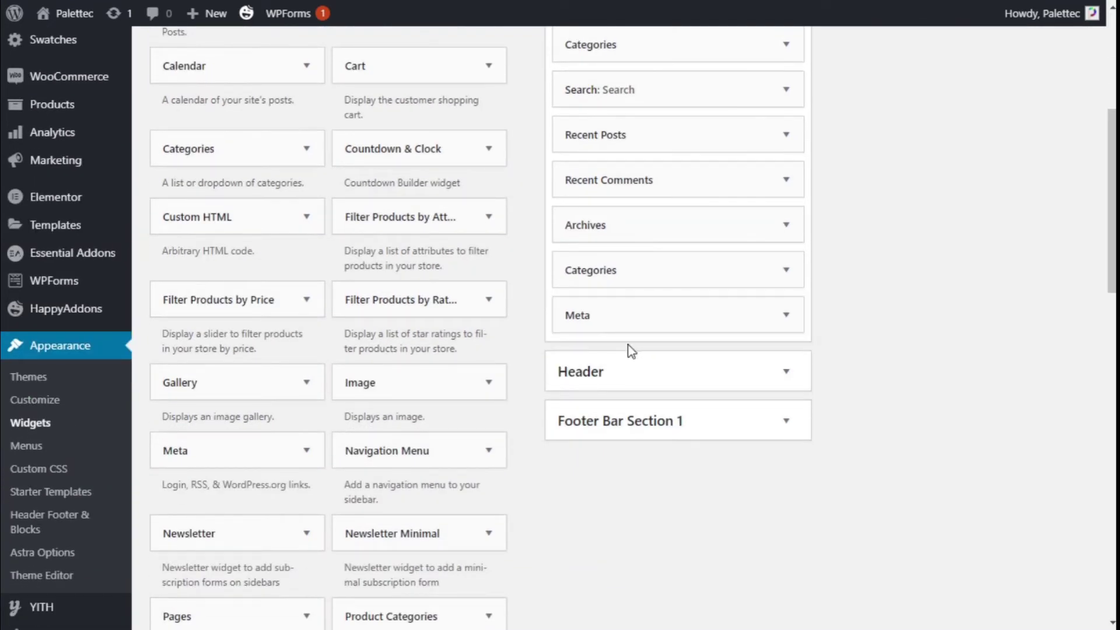
pyautogui.scroll(4, 628, 314)
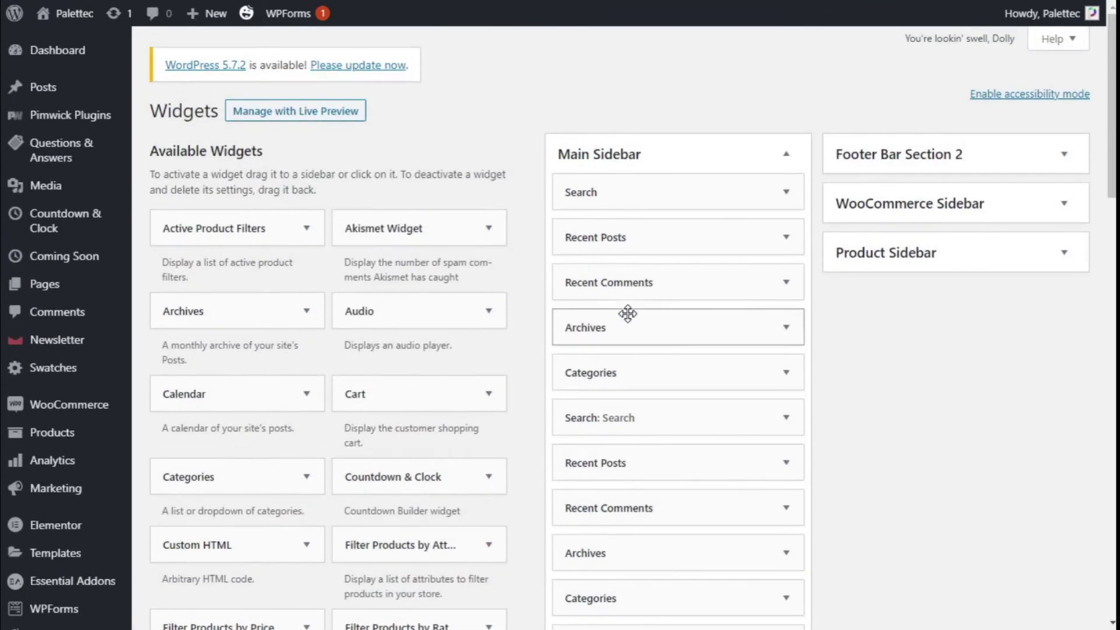
pyautogui.scroll(-5, 551, 192)
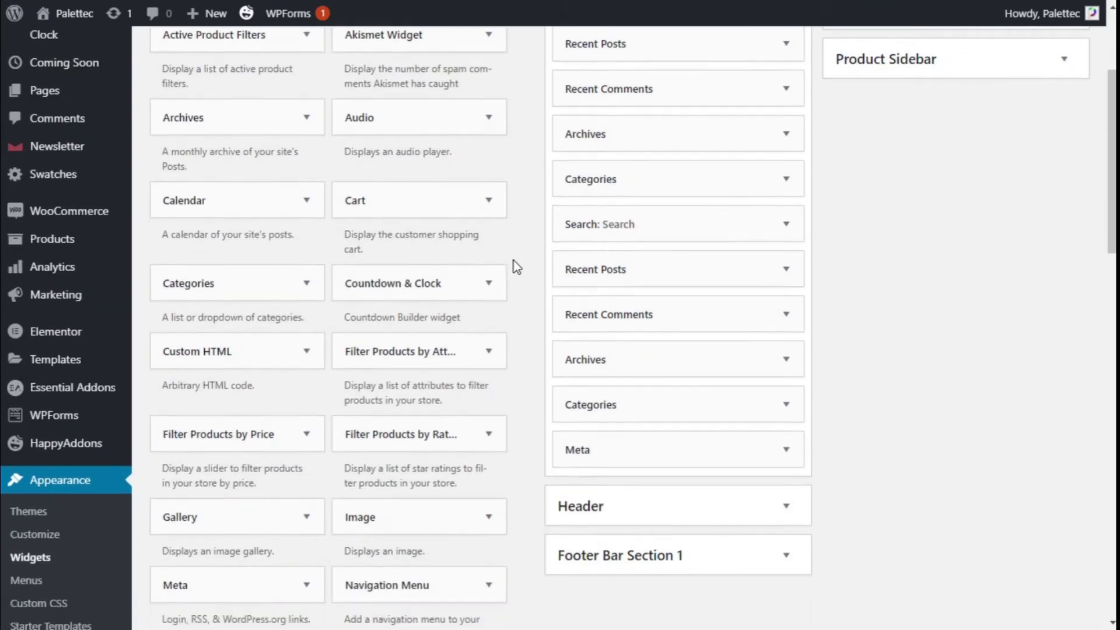
pyautogui.scroll(-7, 502, 317)
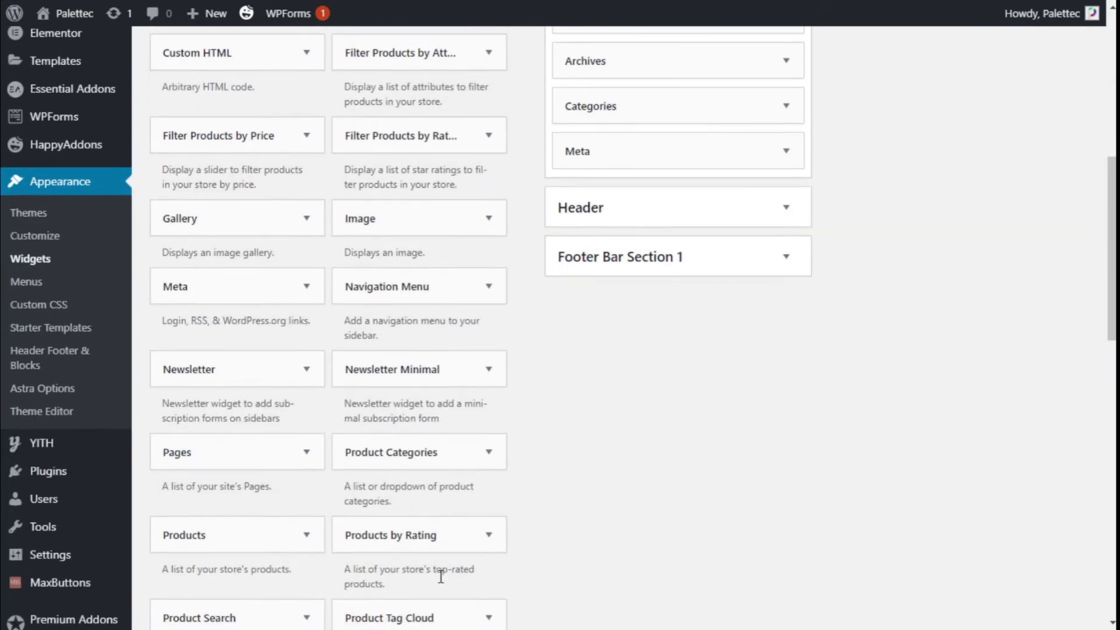
pyautogui.scroll(-5, 362, 449)
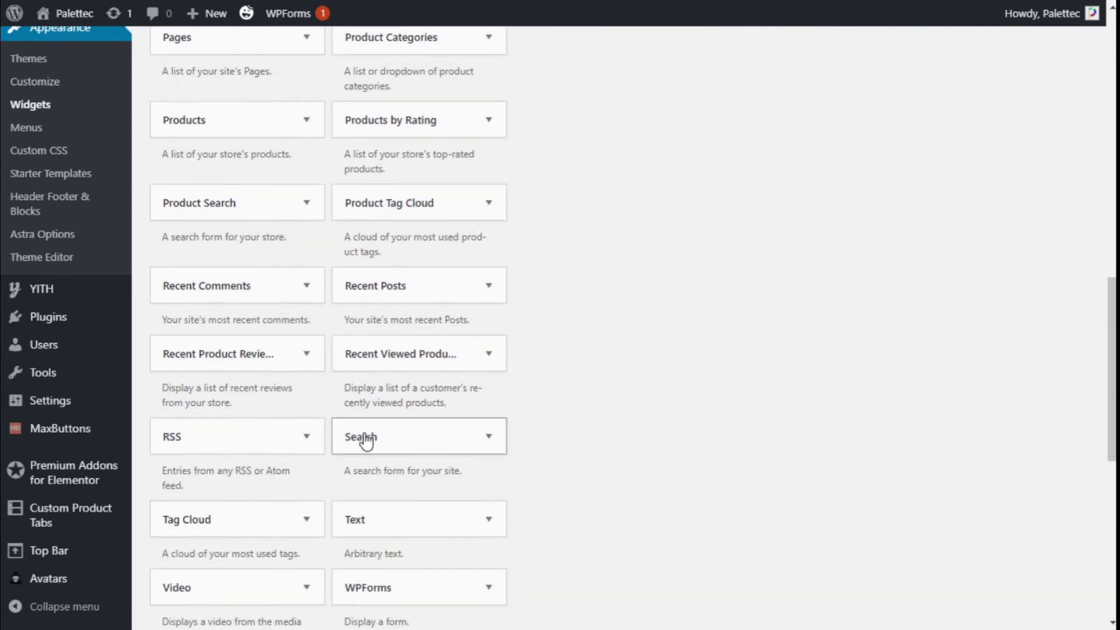
pyautogui.scroll(12, 342, 453)
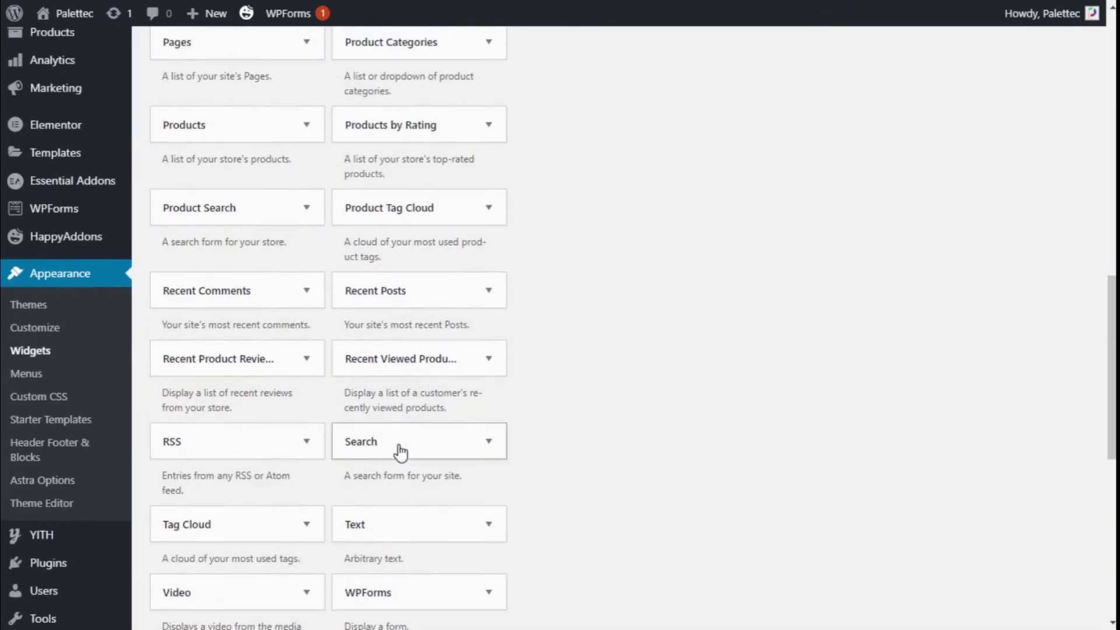
pyautogui.scroll(4, 360, 315)
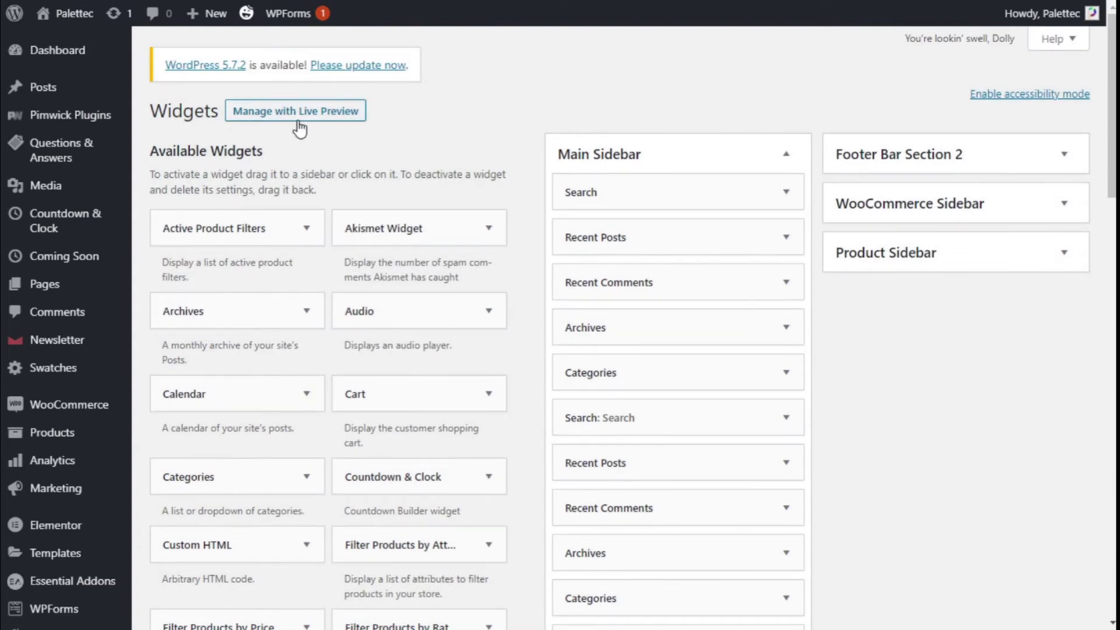
# Step: Open the Main Sidebar widget list in the live-preview Customizer
pyautogui.click(299, 118)
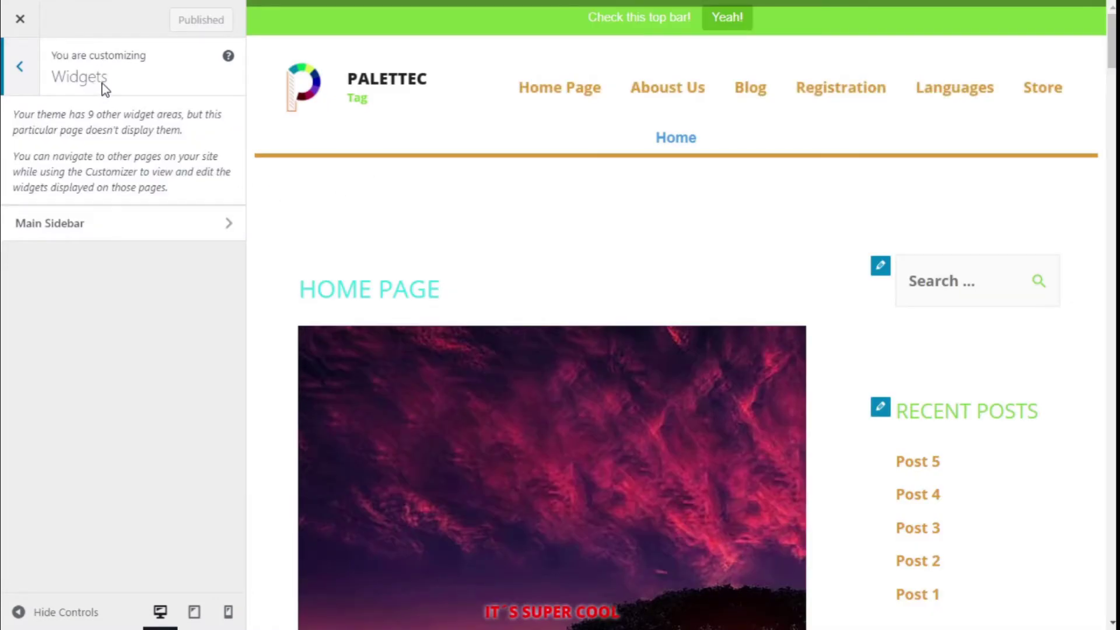
pyautogui.click(169, 235)
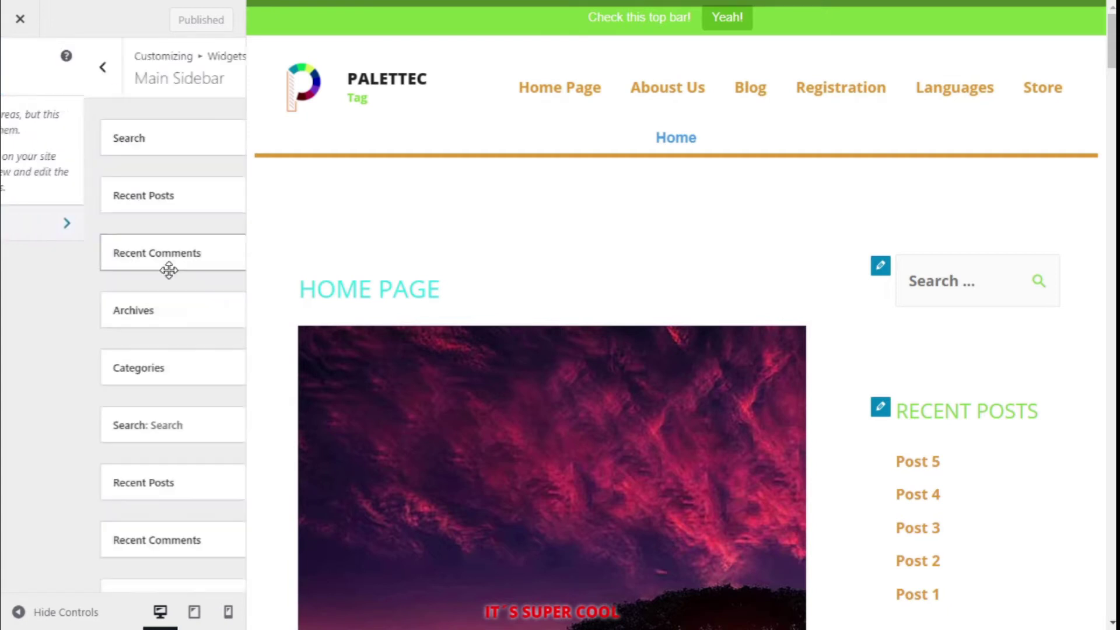
pyautogui.scroll(-8, 1004, 198)
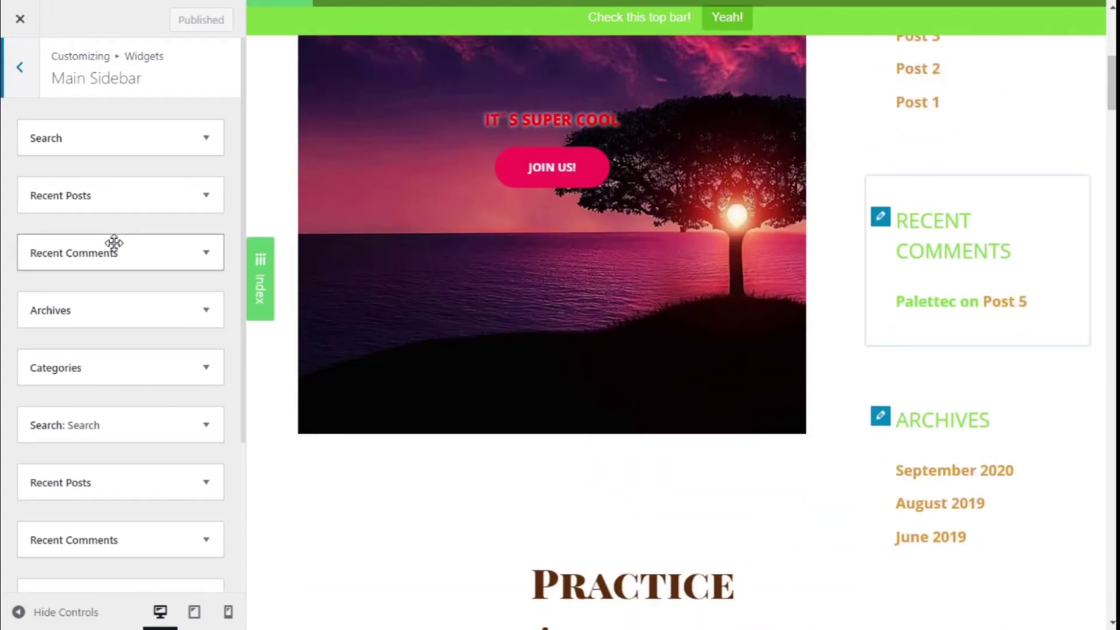
pyautogui.scroll(-5, 917, 318)
pyautogui.scroll(-1, 919, 320)
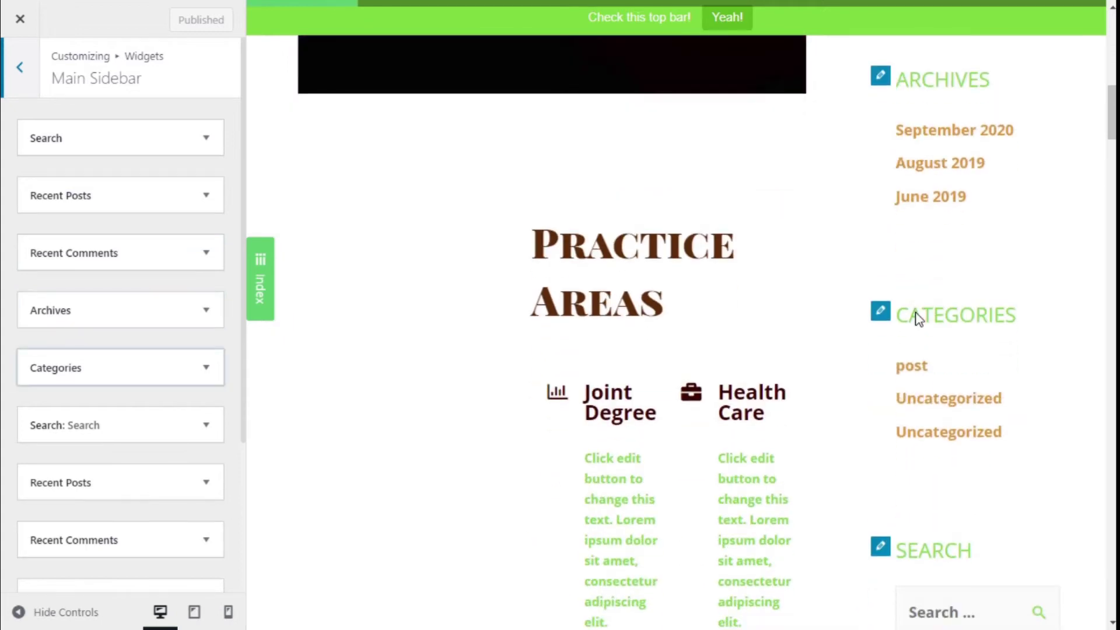
pyautogui.scroll(-12, 920, 332)
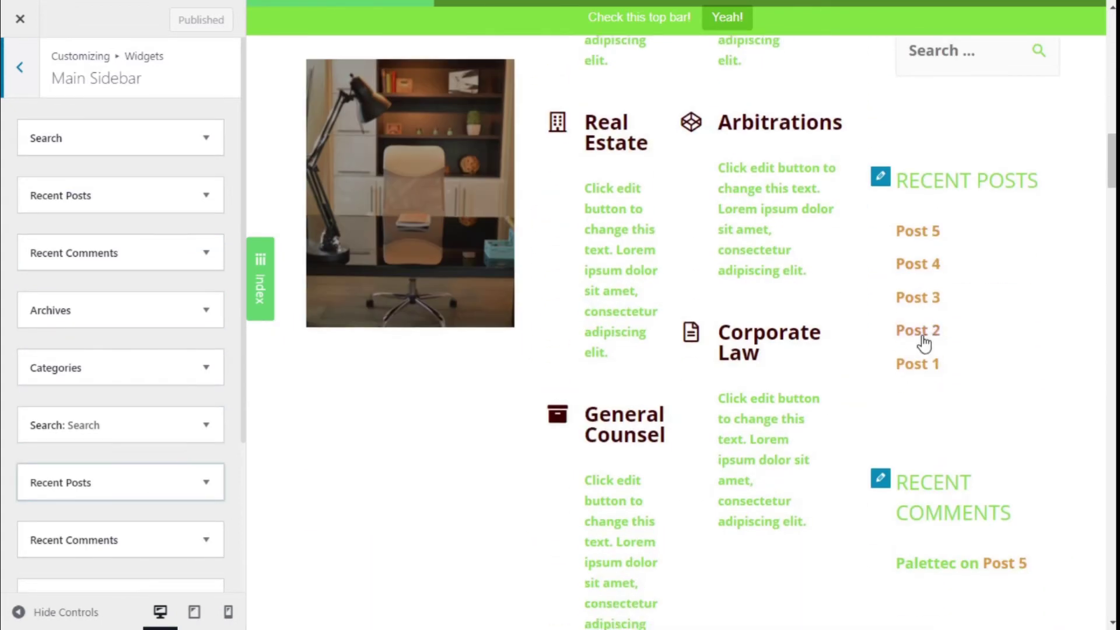
pyautogui.scroll(-5, 923, 336)
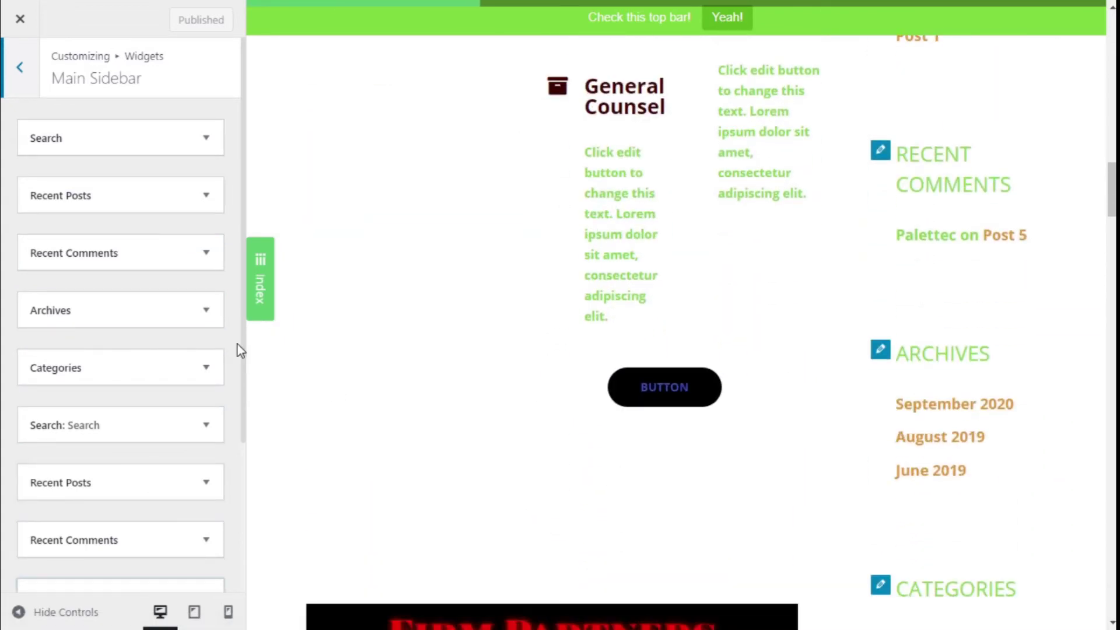
pyautogui.scroll(-4, 192, 292)
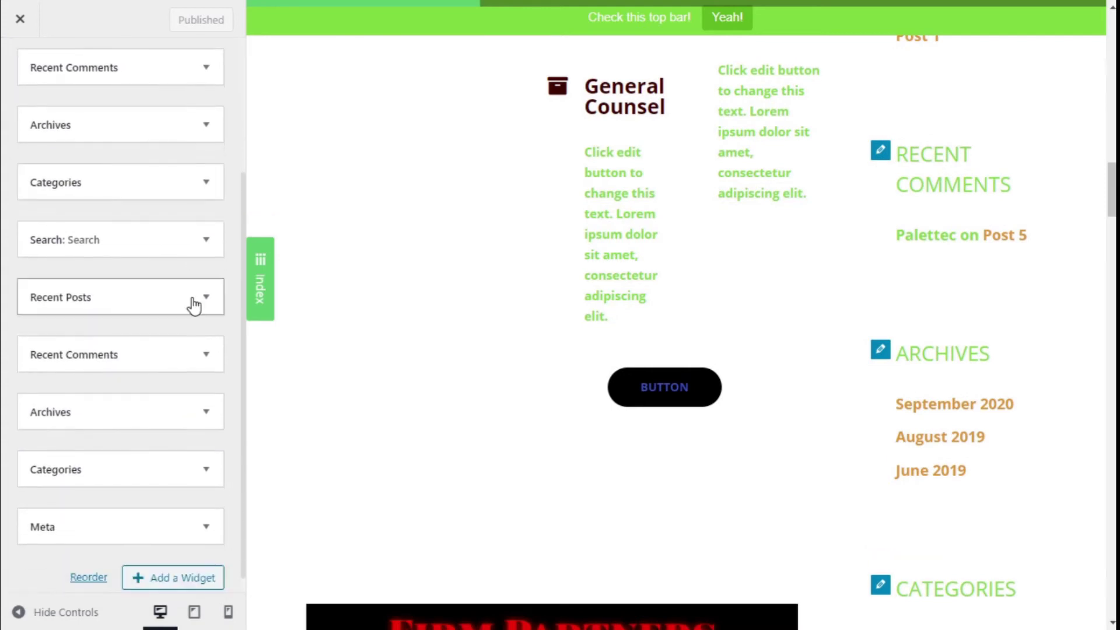
# Step: Expand the settings of the duplicate second Search widget
pyautogui.scroll(4, 120, 340)
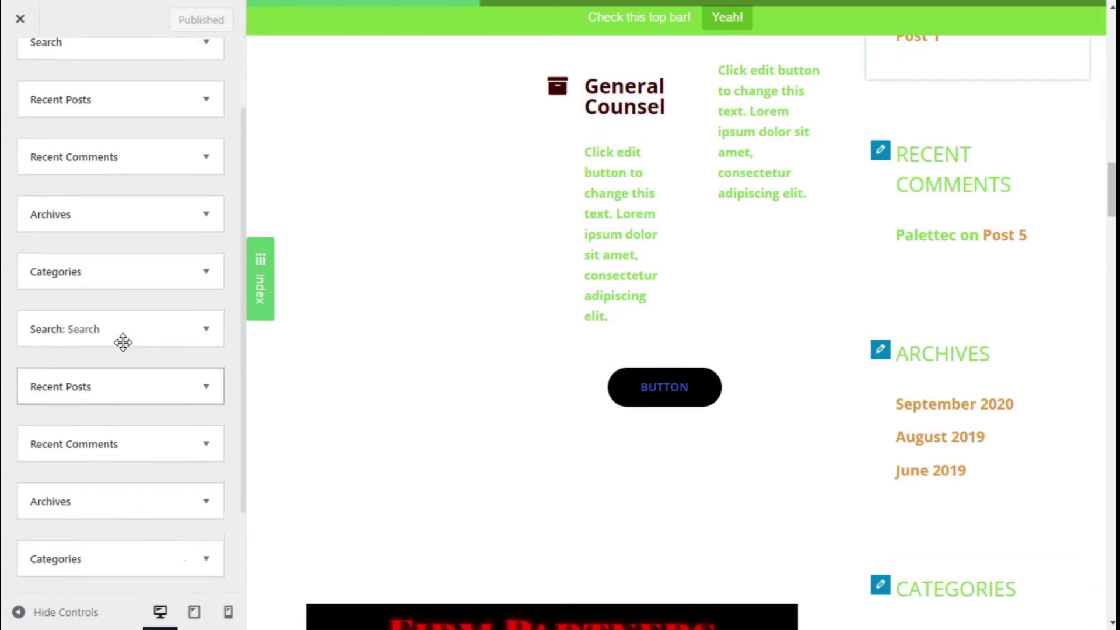
pyautogui.scroll(-4, 129, 235)
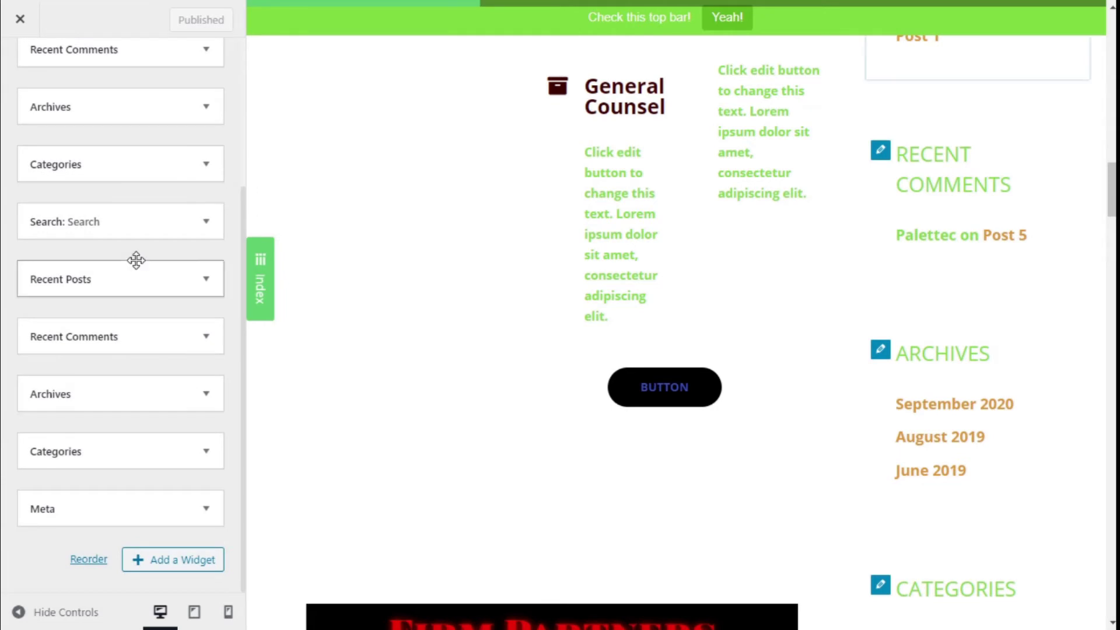
pyautogui.scroll(4, 149, 340)
pyautogui.scroll(-4, 150, 342)
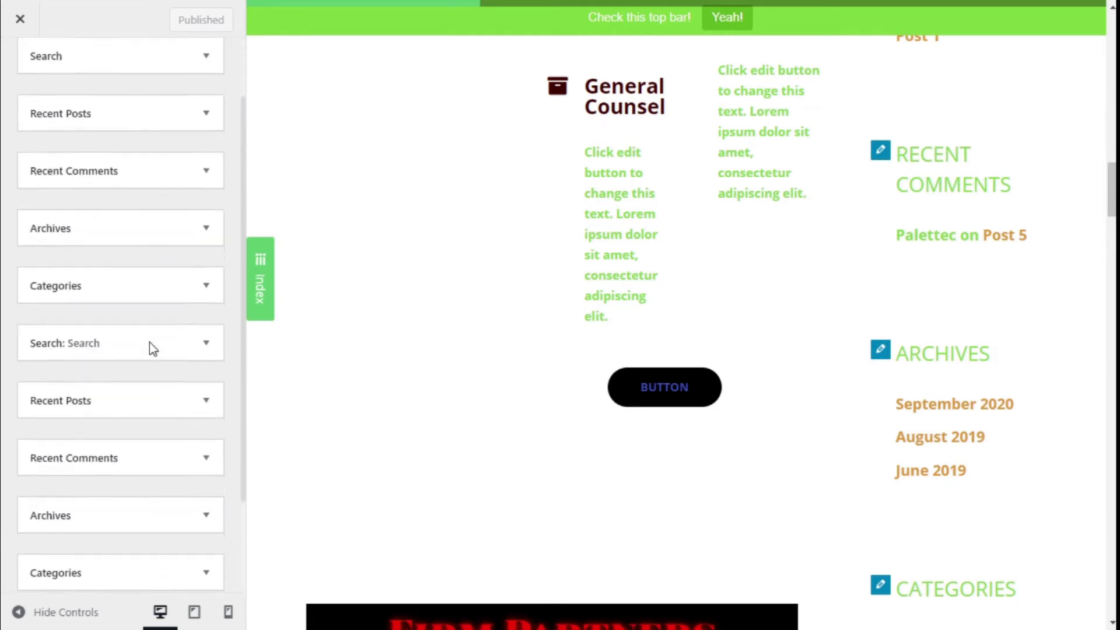
pyautogui.click(118, 225)
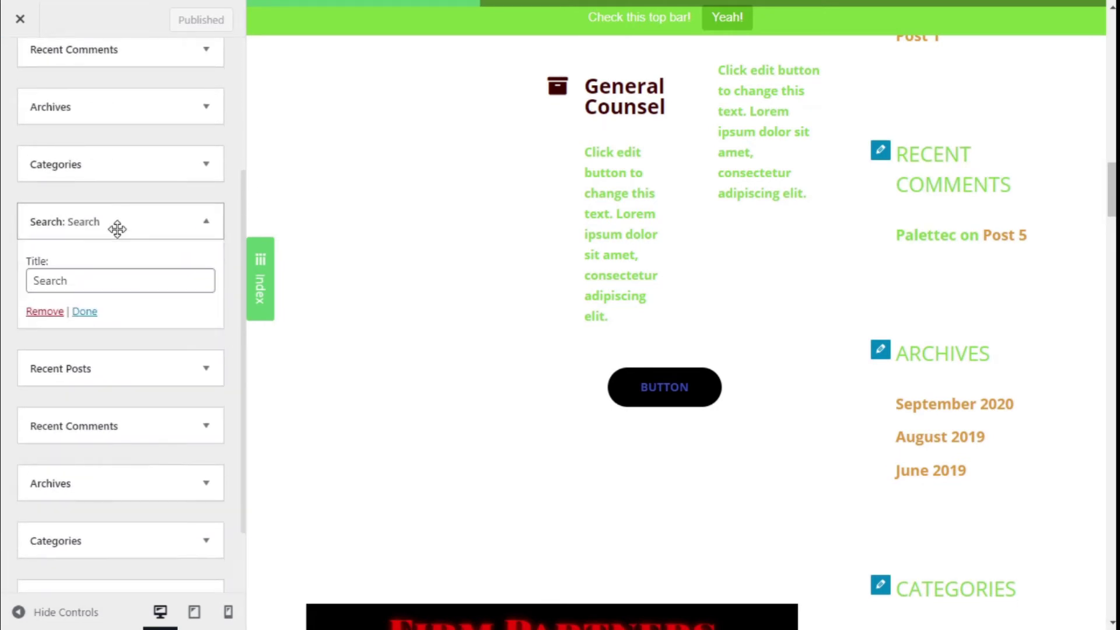
# Step: Remove the duplicate Search, Recent Posts and Recent Comments widgets
pyautogui.click(39, 318)
pyautogui.click(62, 289)
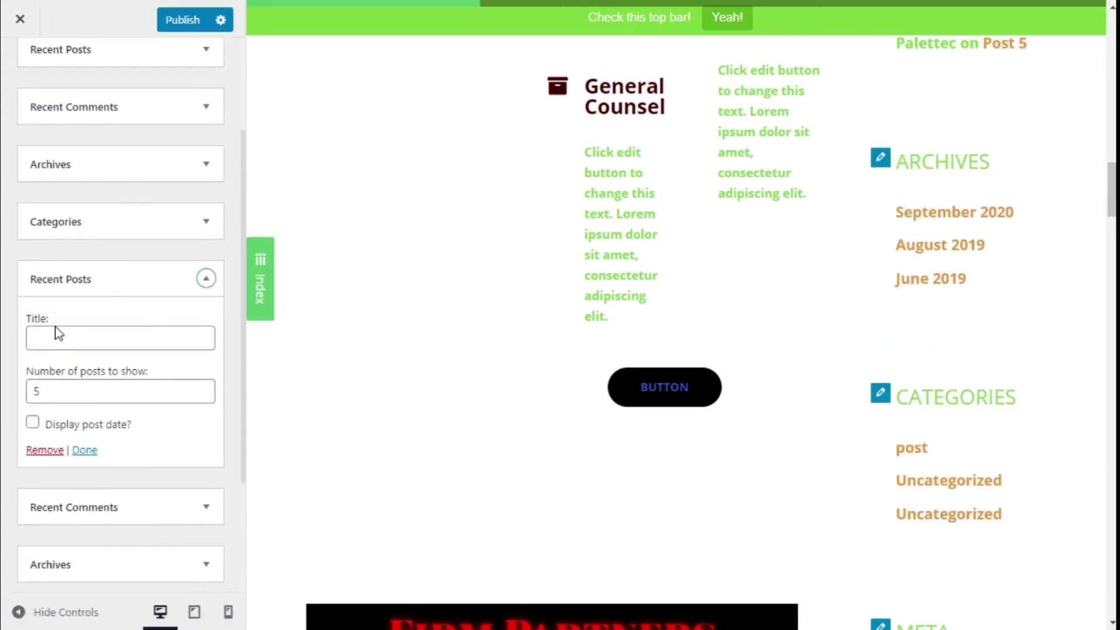
pyautogui.click(47, 451)
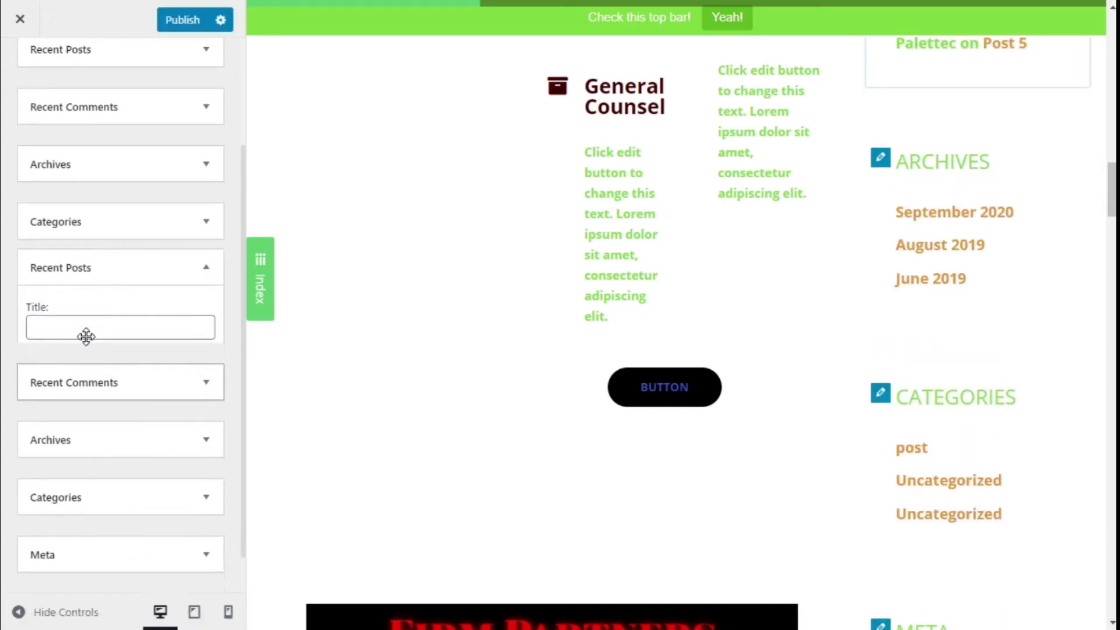
pyautogui.click(78, 333)
pyautogui.click(44, 476)
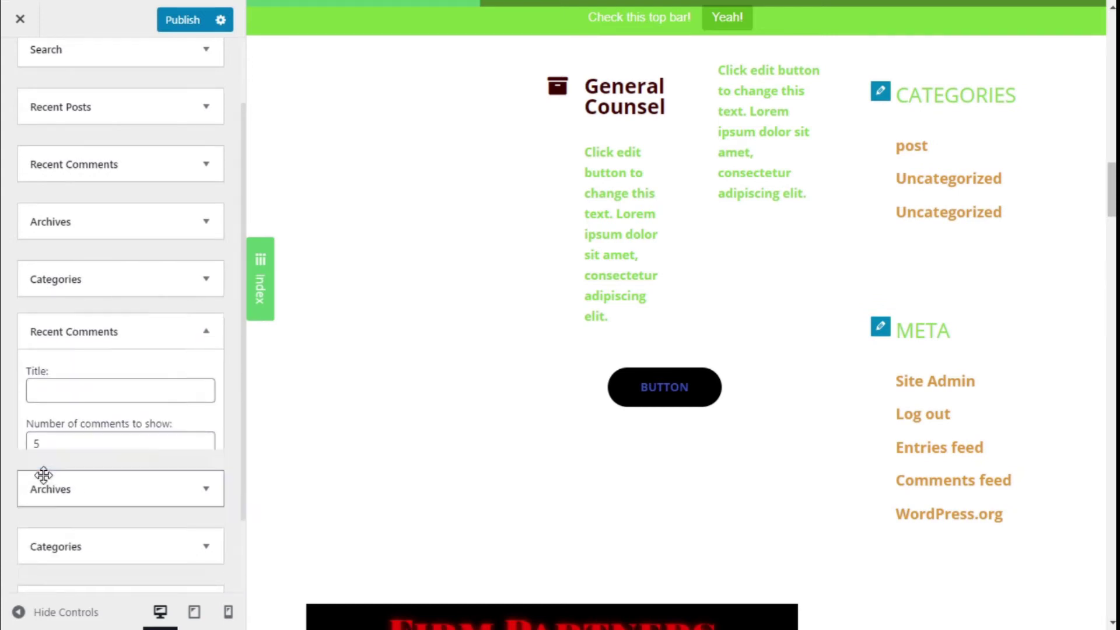
# Step: Remove the duplicate Archives and Categories widgets, then return to the top of the list
pyautogui.click(80, 385)
pyautogui.click(47, 532)
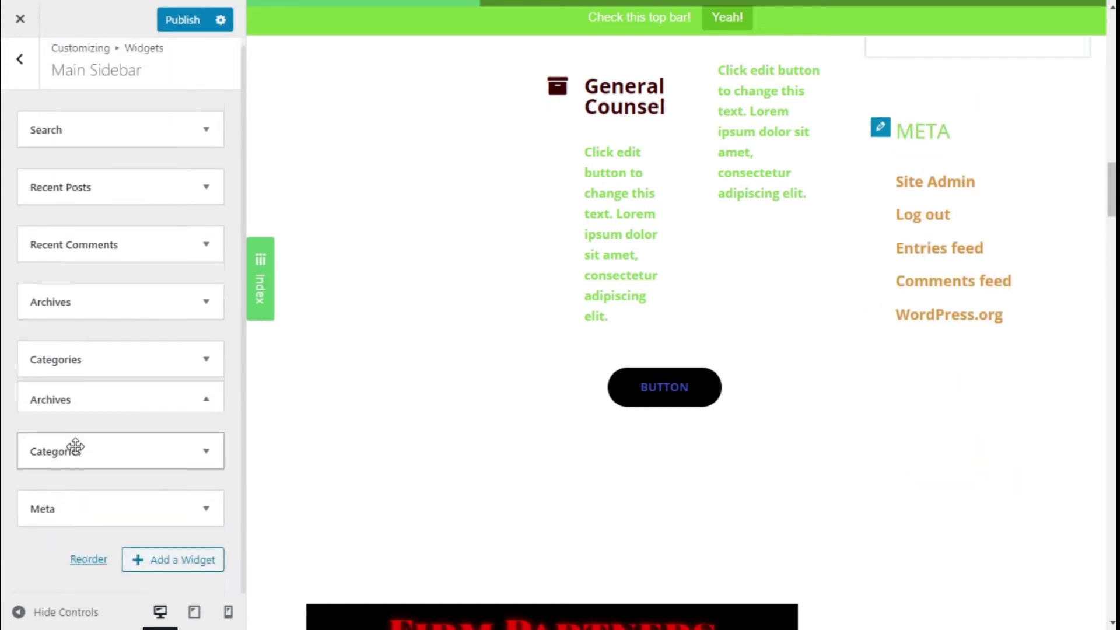
pyautogui.click(70, 424)
pyautogui.click(44, 578)
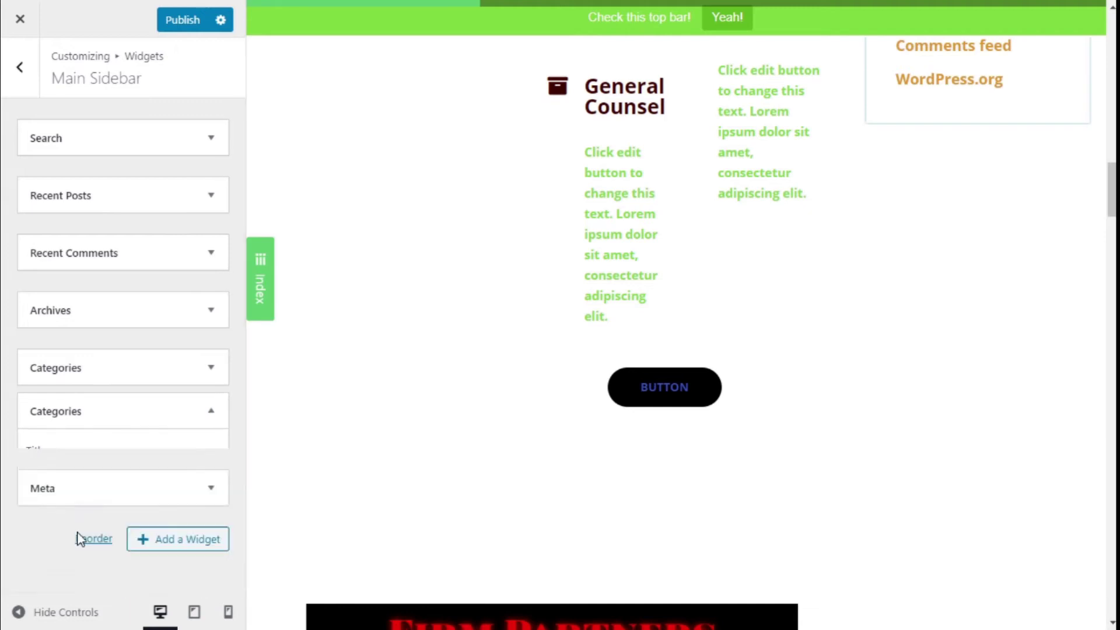
pyautogui.scroll(12, 868, 372)
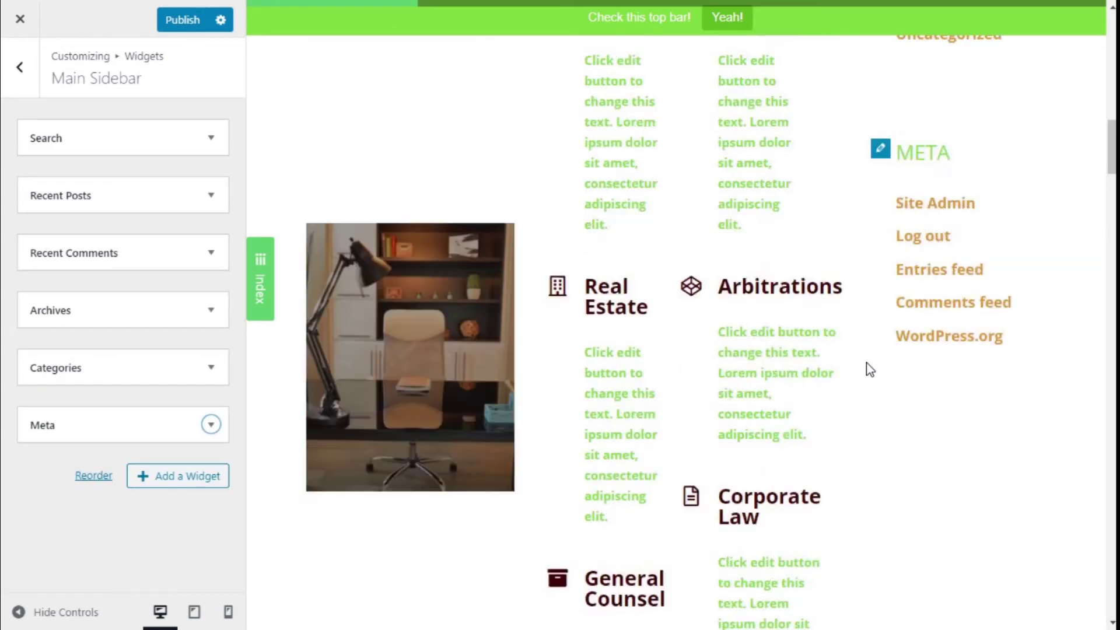
pyautogui.scroll(2, 866, 363)
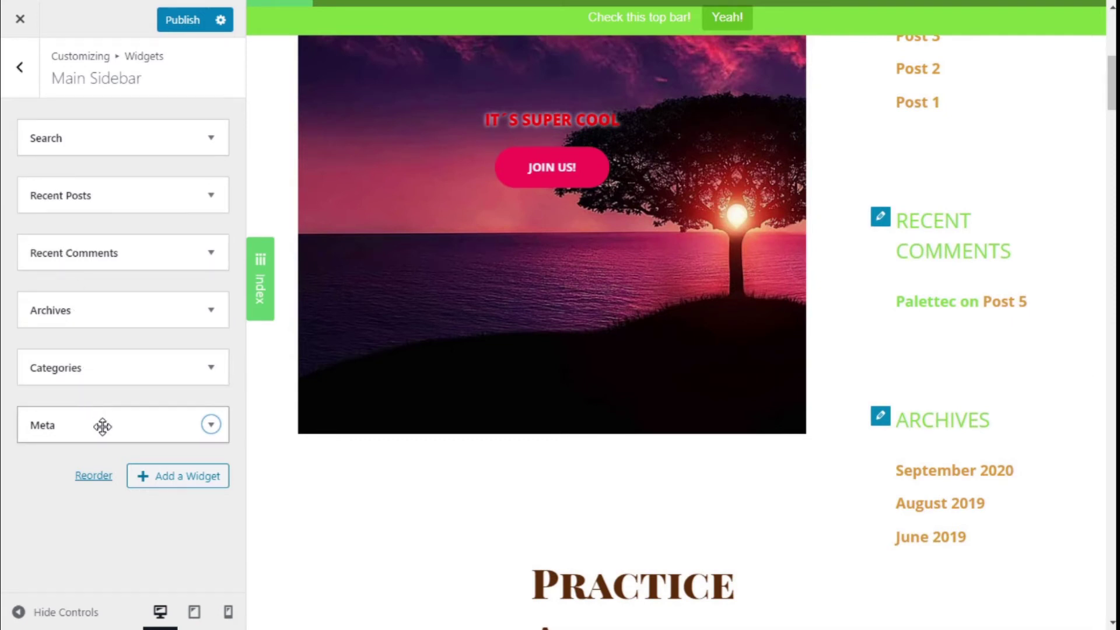
pyautogui.scroll(5, 1024, 203)
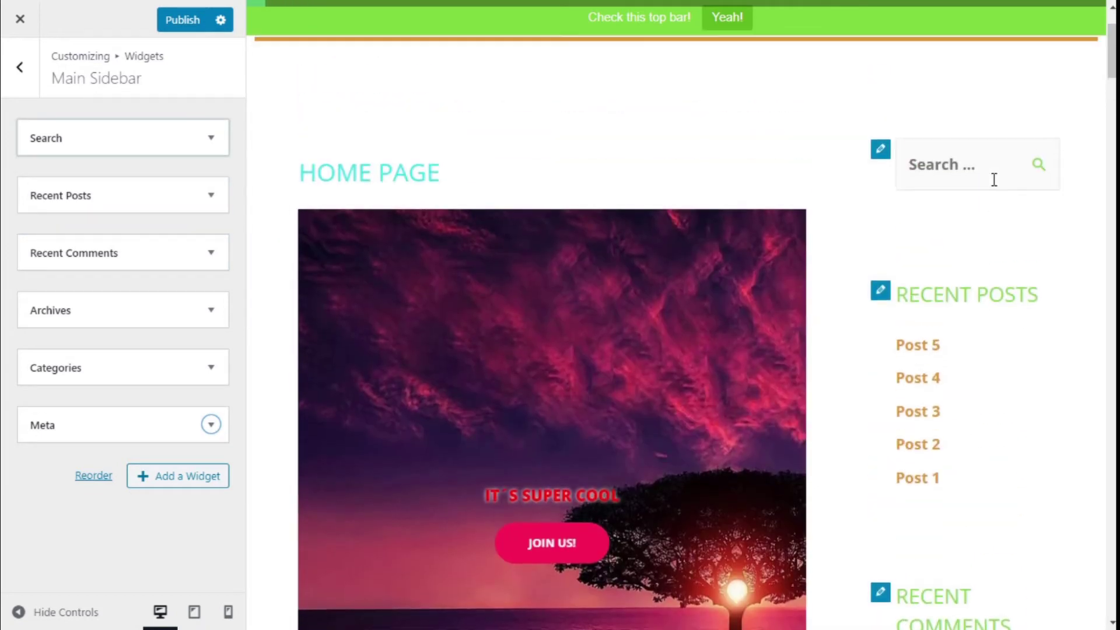
pyautogui.scroll(1, 994, 179)
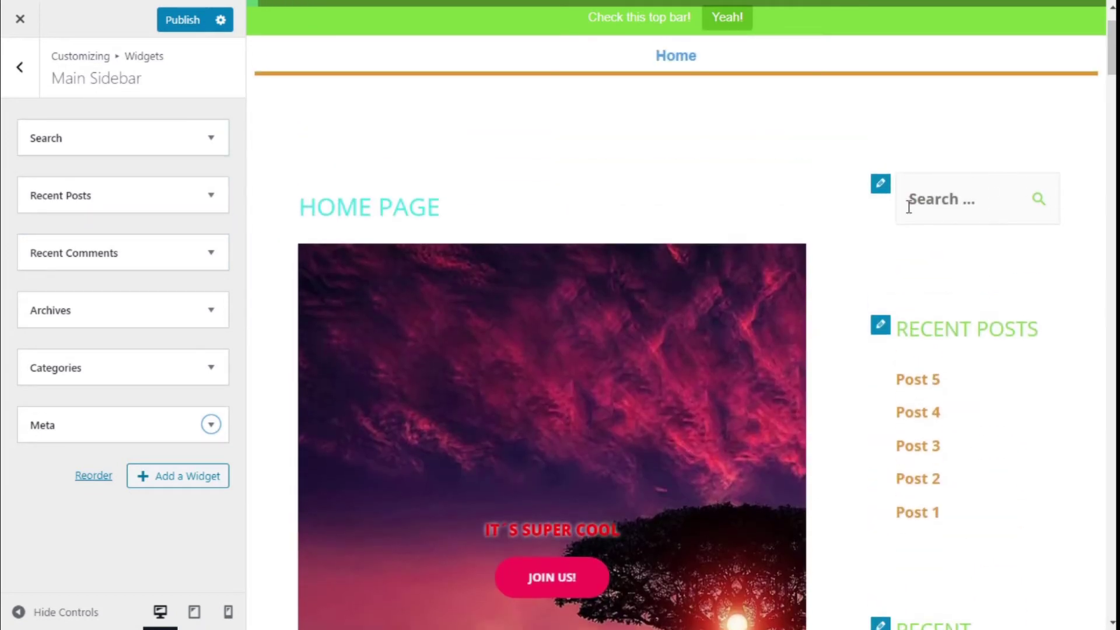
# Step: Title the Search widget 'Search' so a SEARCH heading shows above the search box
pyautogui.click(79, 149)
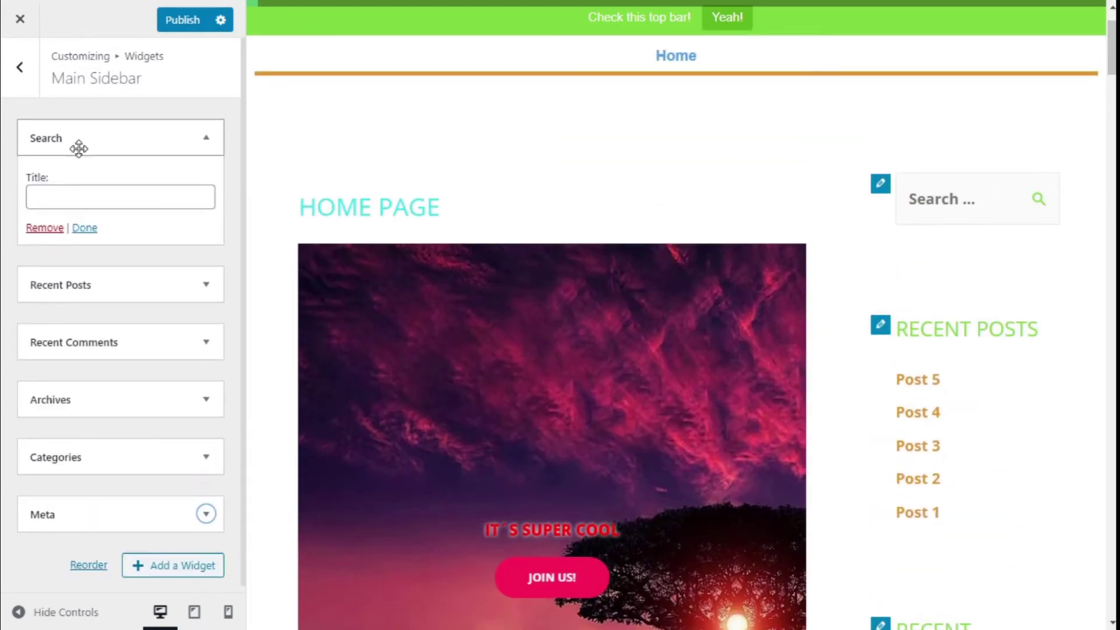
pyautogui.click(66, 198)
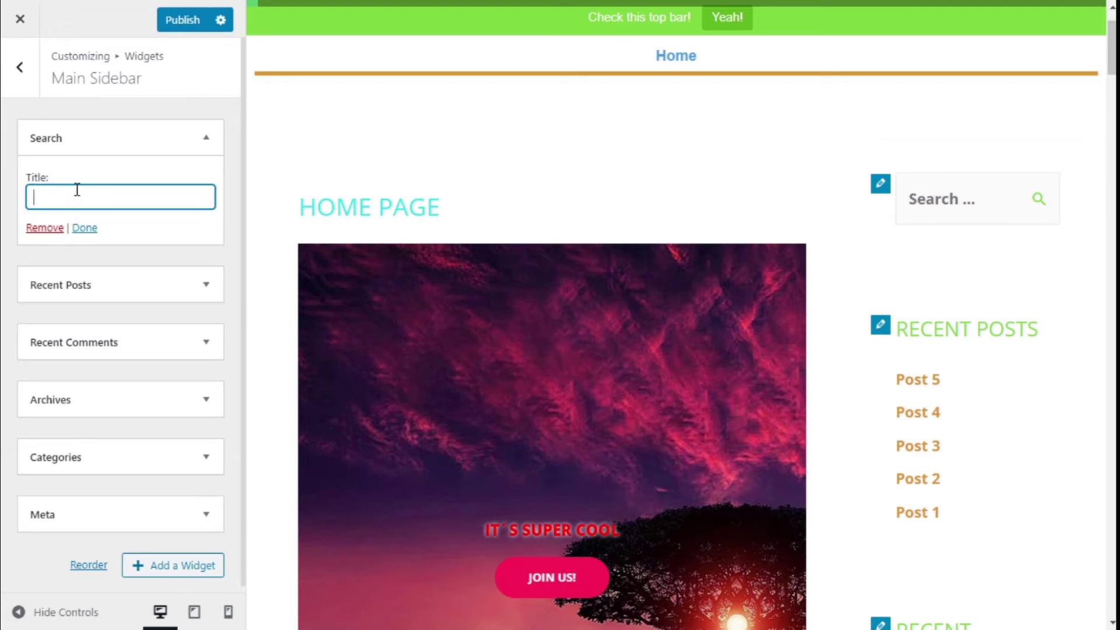
pyautogui.write('Search')
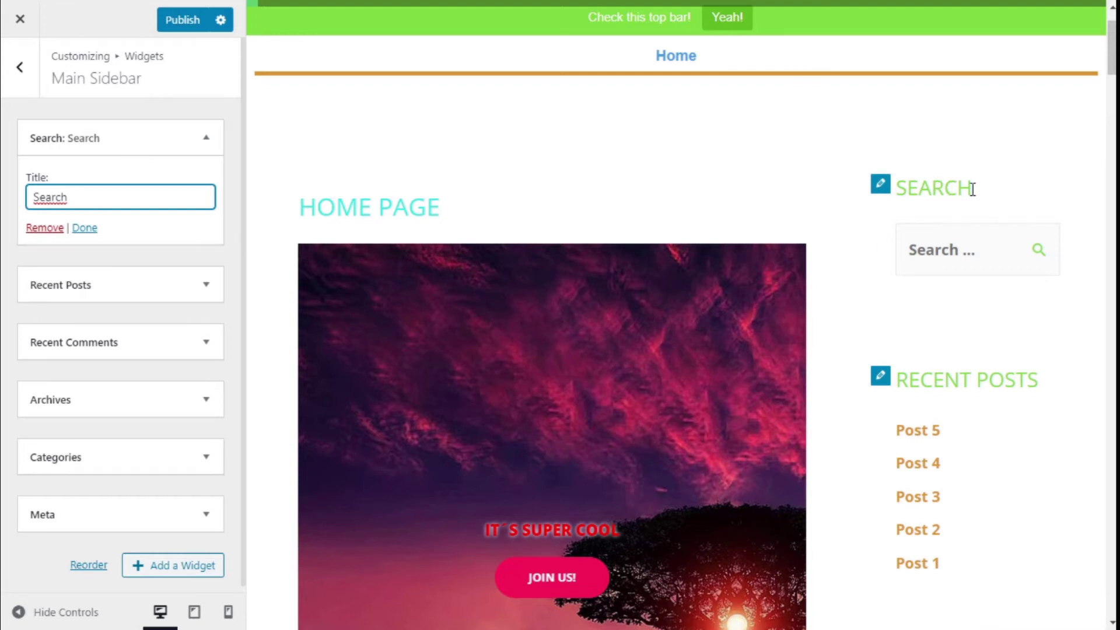
pyautogui.click(106, 284)
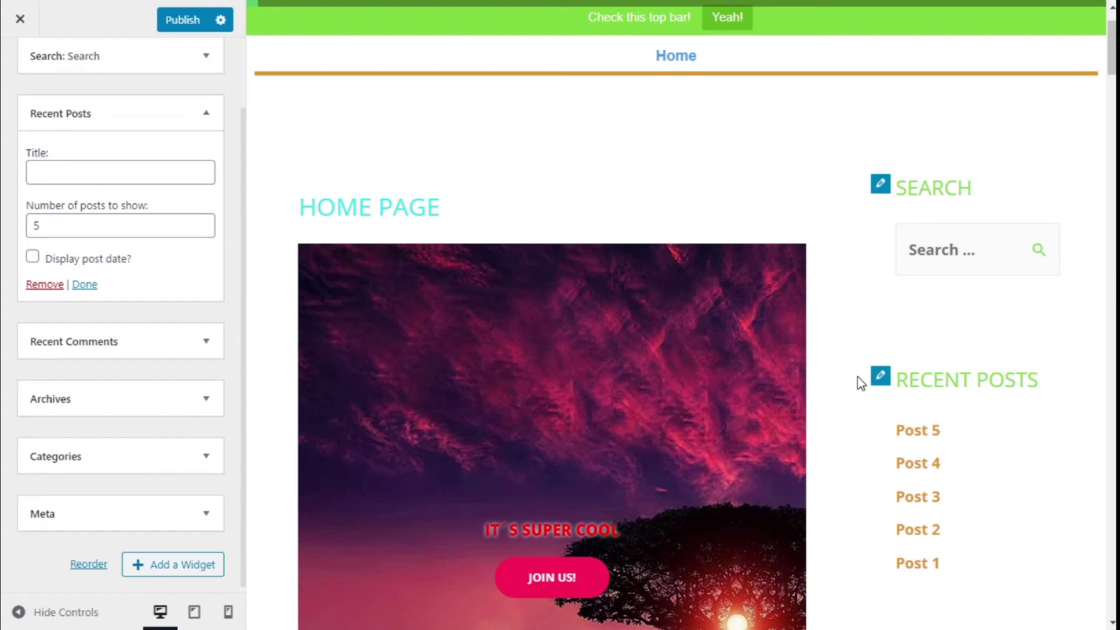
# Step: Set Recent Posts to show 2 posts, each with its publication date
pyautogui.click(56, 231)
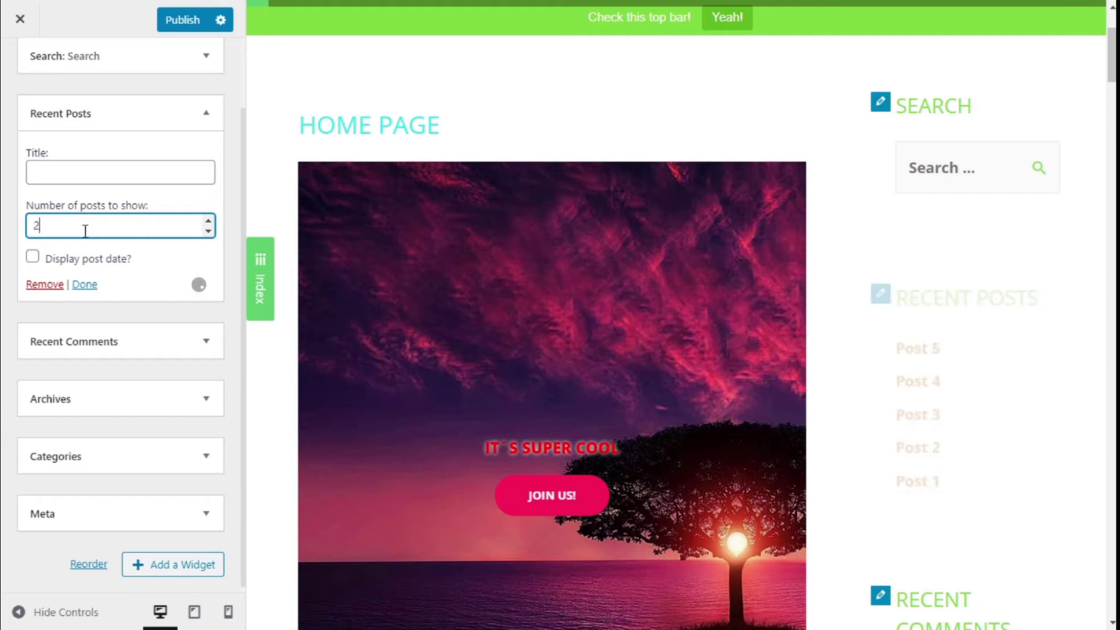
pyautogui.click(33, 261)
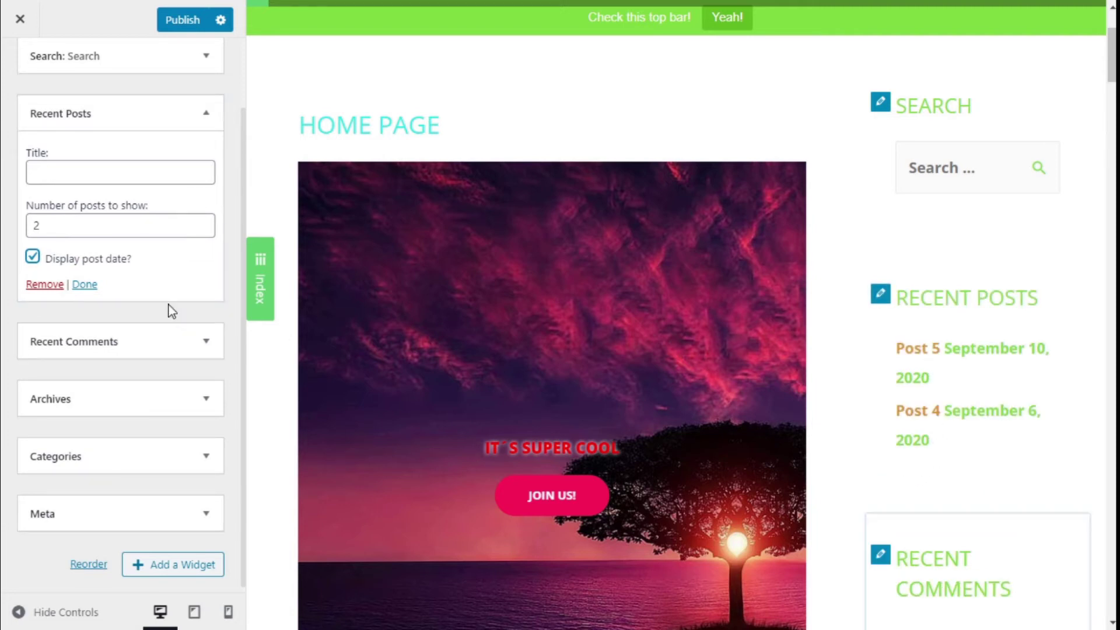
pyautogui.scroll(-1, 110, 327)
pyautogui.click(108, 337)
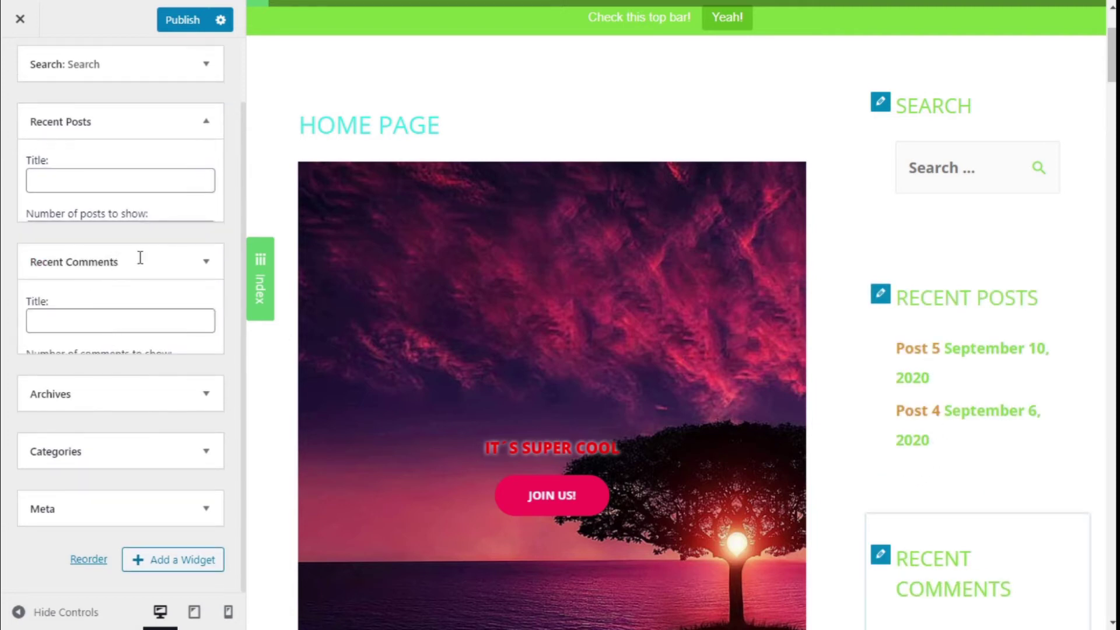
pyautogui.scroll(-4, 937, 412)
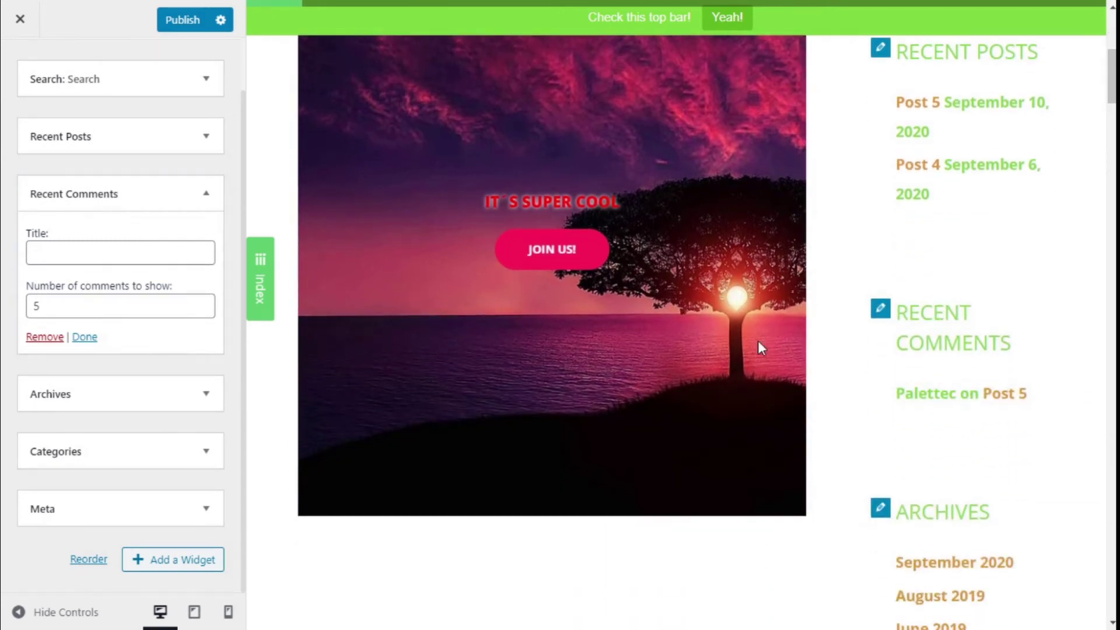
pyautogui.click(80, 302)
pyautogui.click(110, 194)
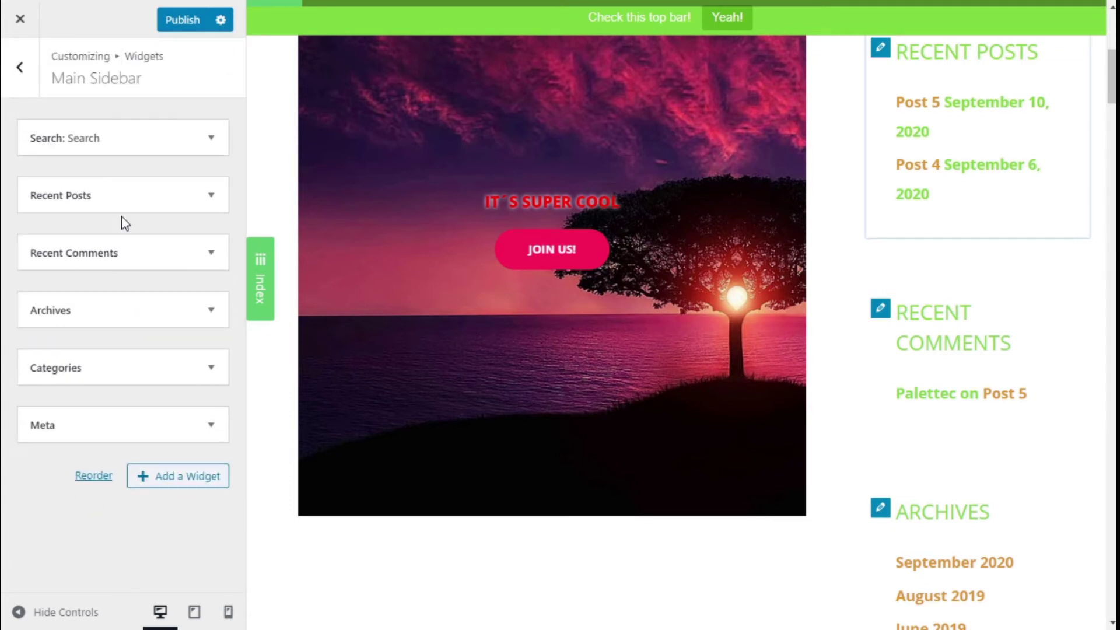
pyautogui.click(107, 302)
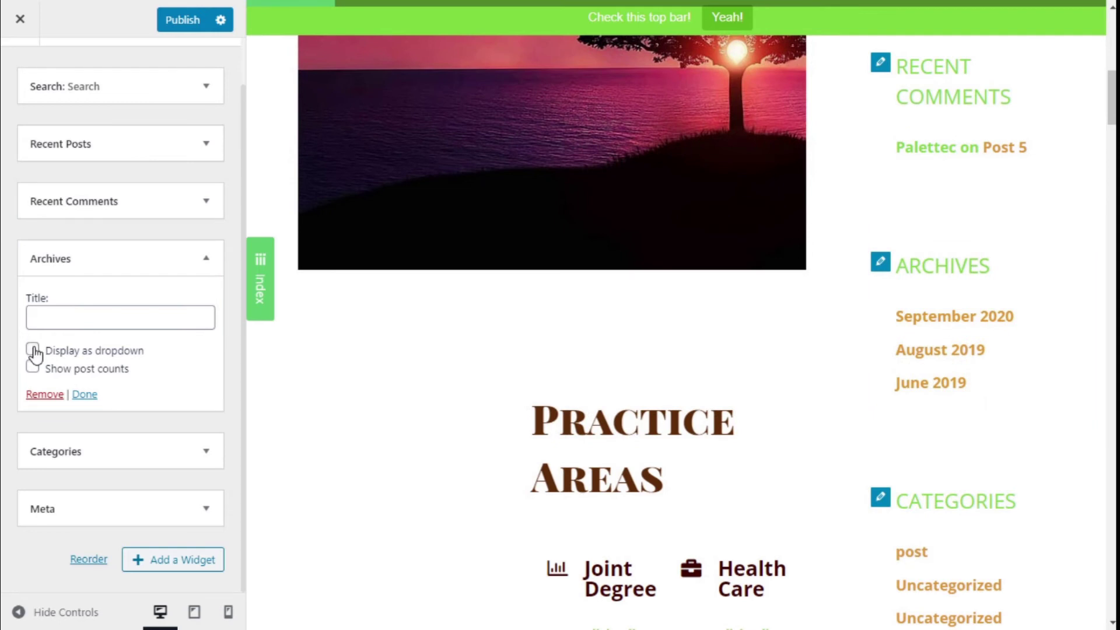
# Step: Turn Archives into a Select Month dropdown with post counts, testing it in the preview
pyautogui.click(33, 350)
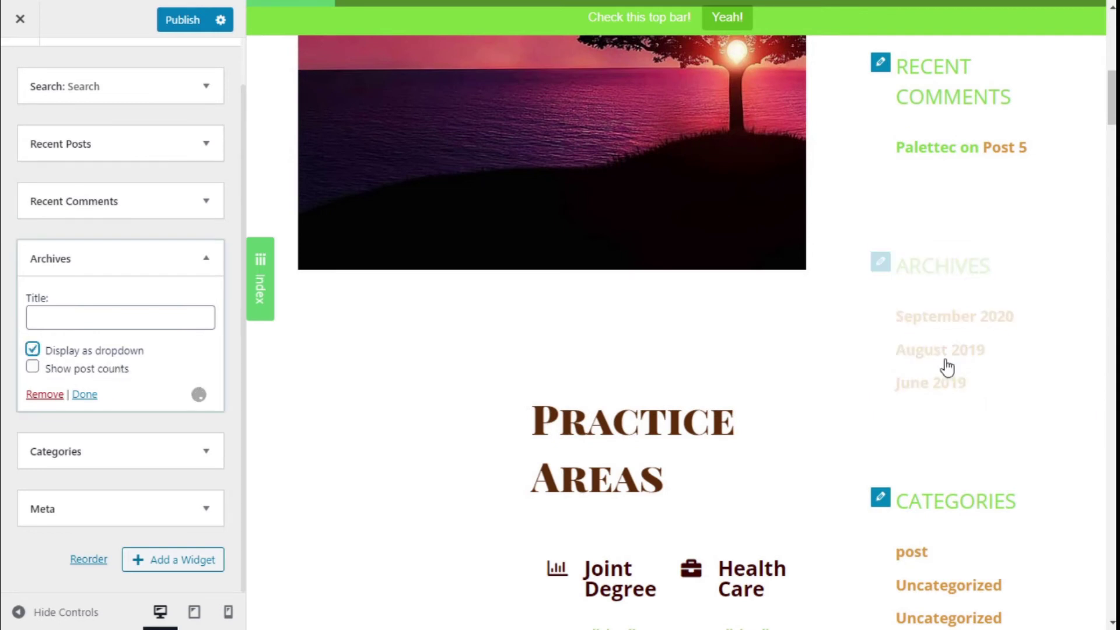
pyautogui.click(961, 331)
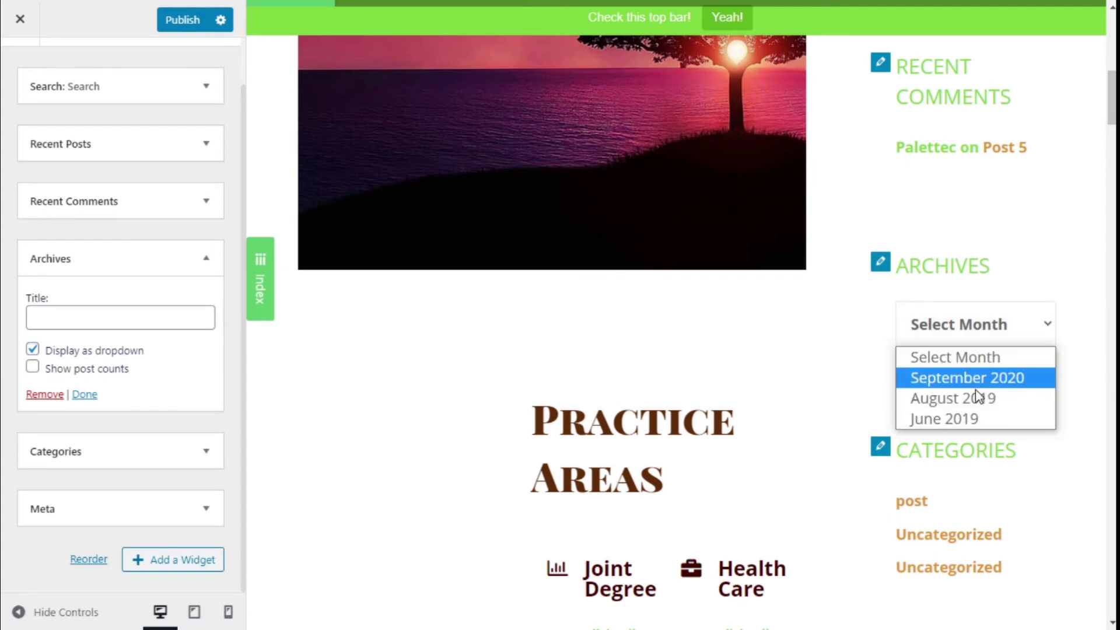
pyautogui.click(981, 330)
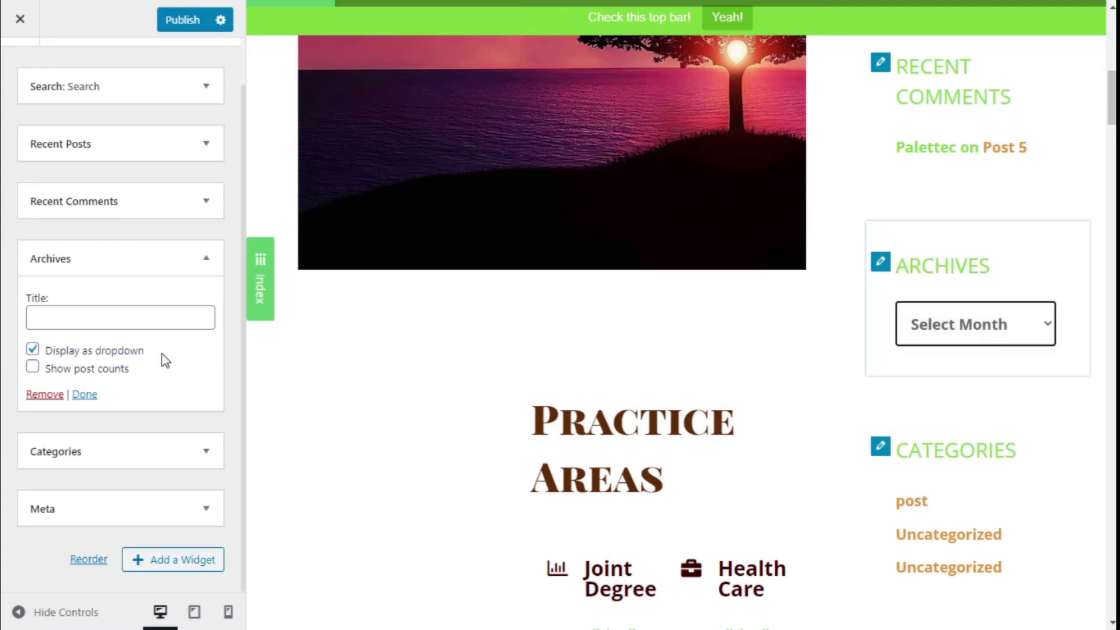
pyautogui.click(33, 367)
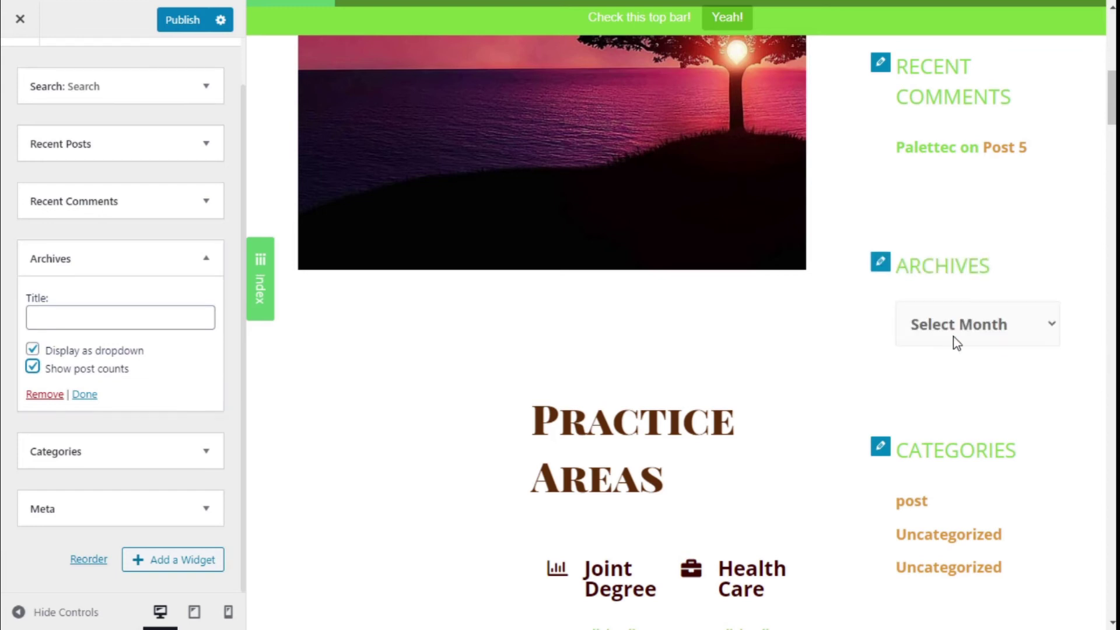
pyautogui.click(985, 322)
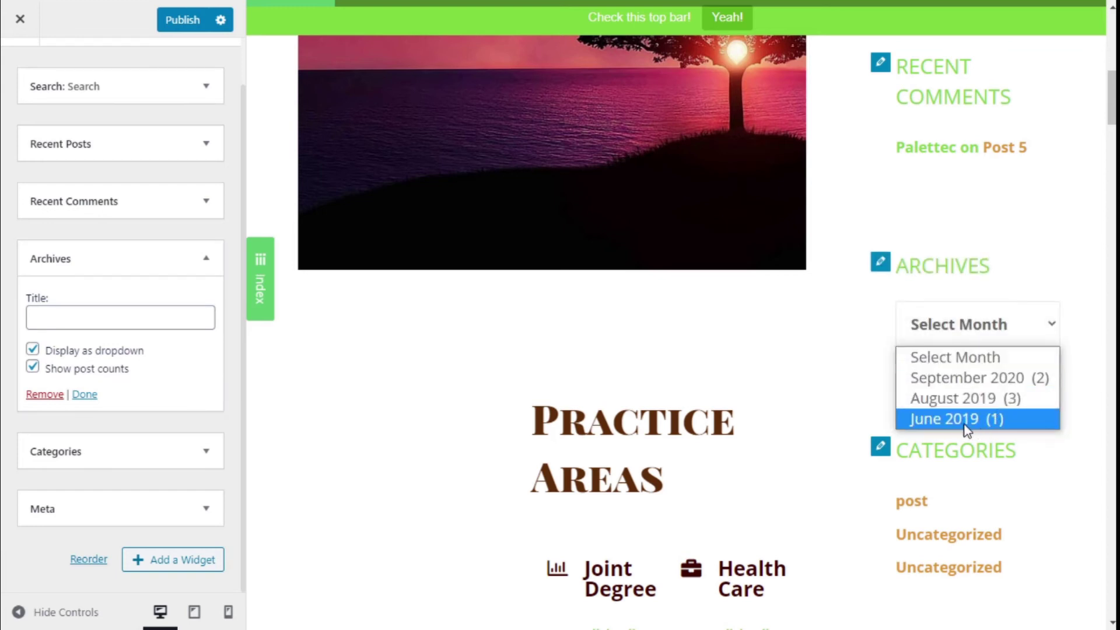
pyautogui.click(940, 335)
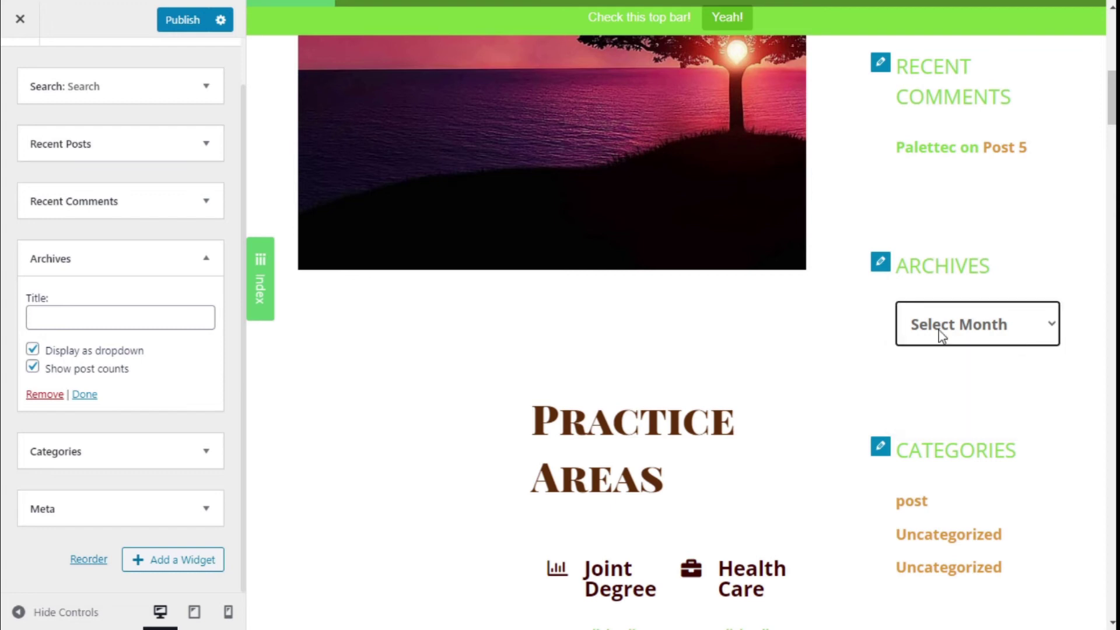
pyautogui.click(92, 260)
# Step: Tick Display as dropdown on the Categories widget so it shows Select Category
pyautogui.click(108, 357)
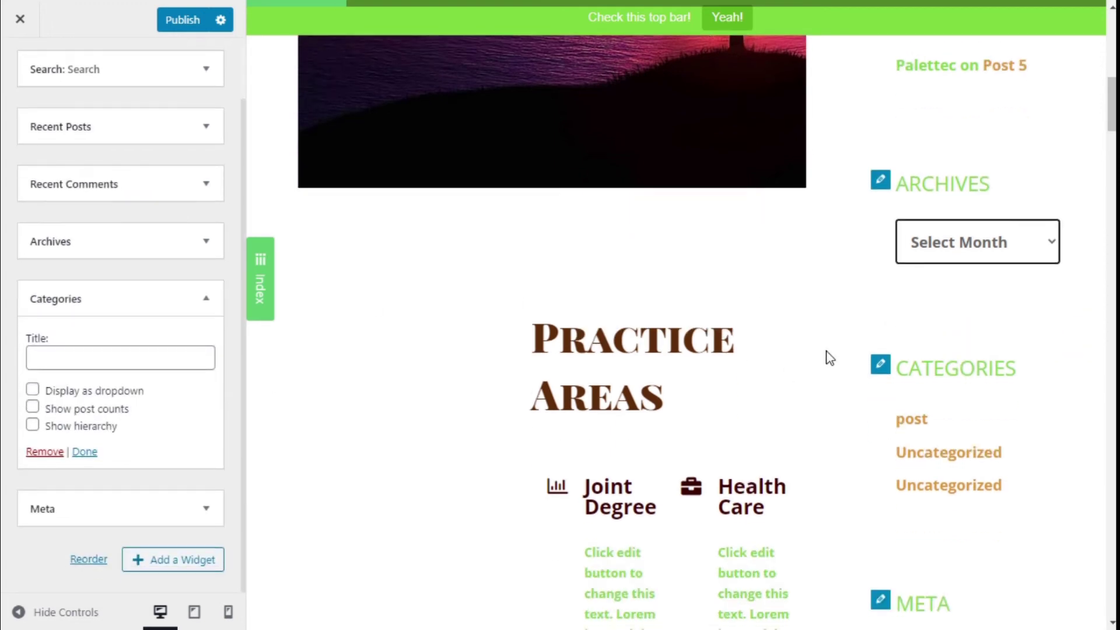
pyautogui.click(94, 399)
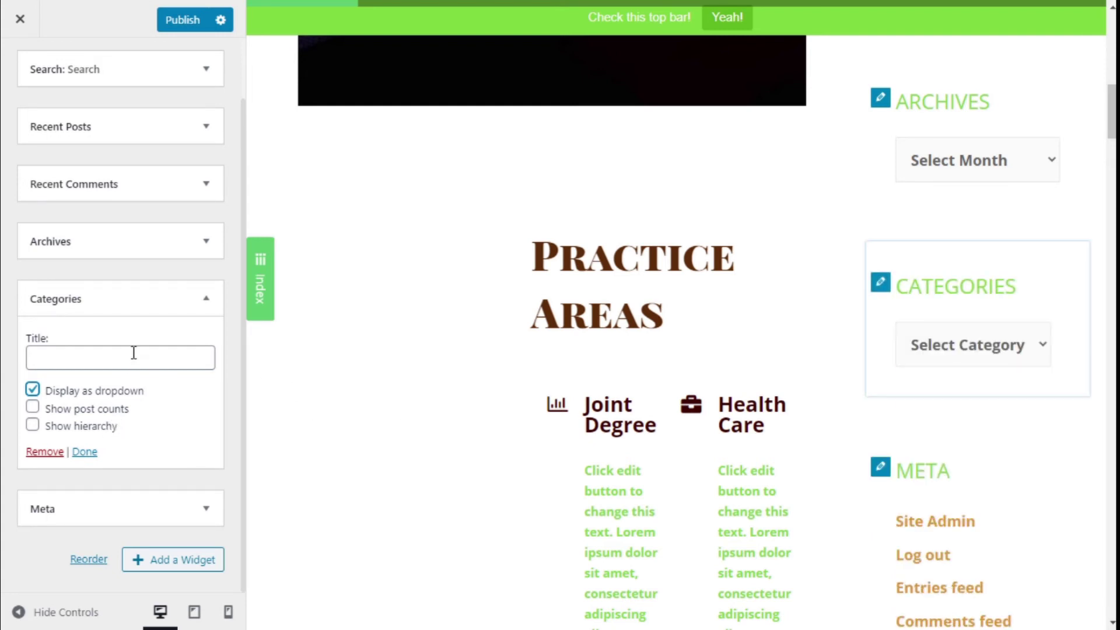
pyautogui.click(103, 308)
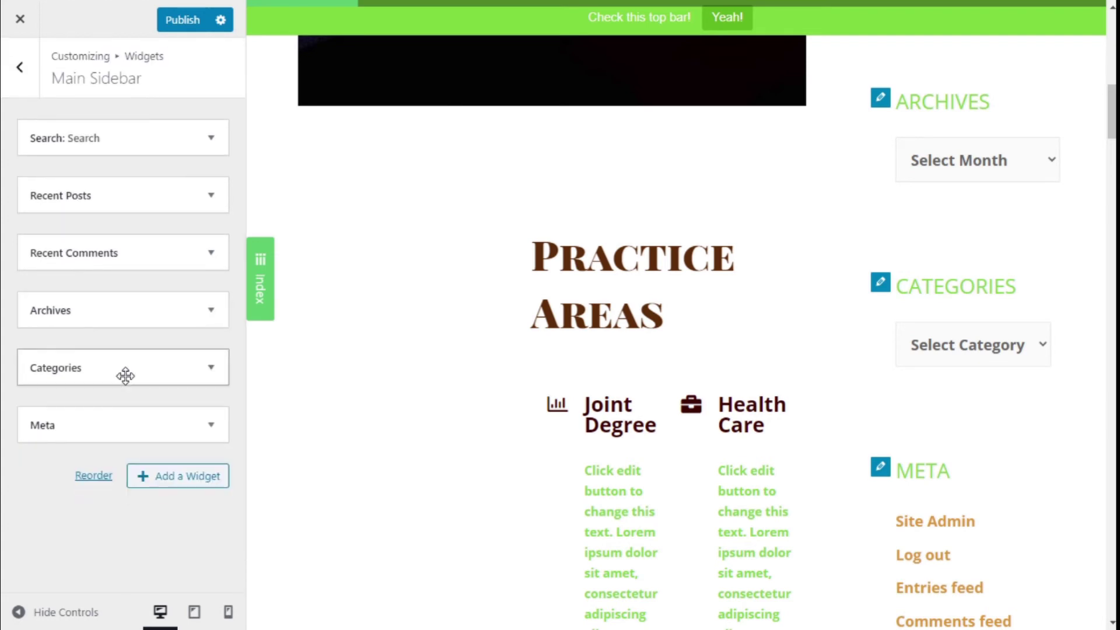
# Step: Expand the Meta widget and scroll to review the configured sidebar
pyautogui.click(130, 421)
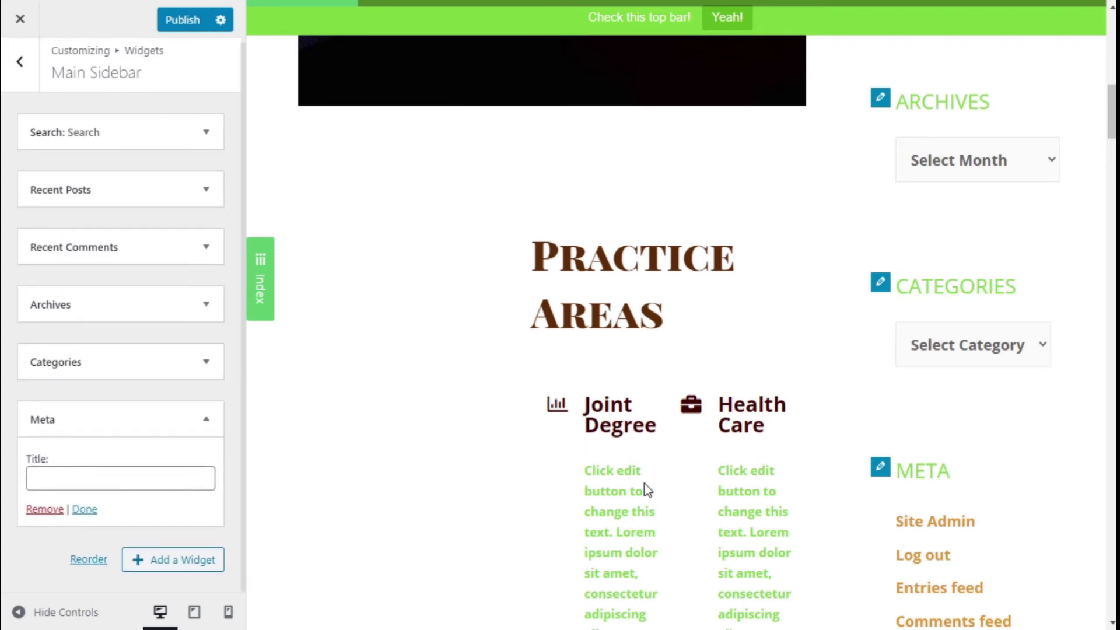
pyautogui.scroll(-3, 300, 487)
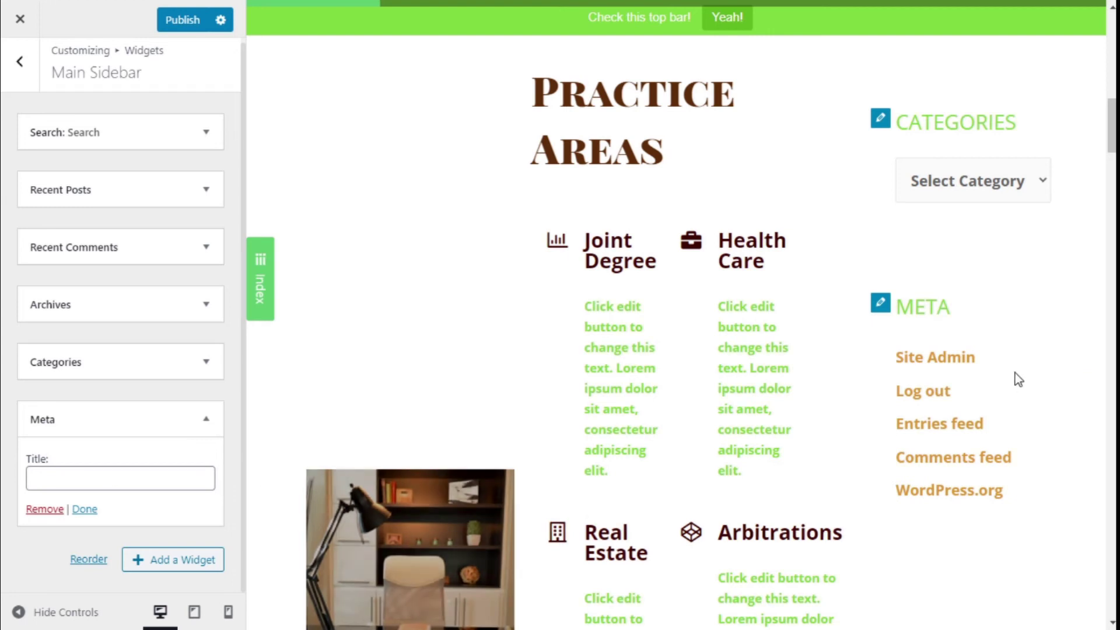
pyautogui.scroll(10, 957, 386)
pyautogui.scroll(2, 958, 175)
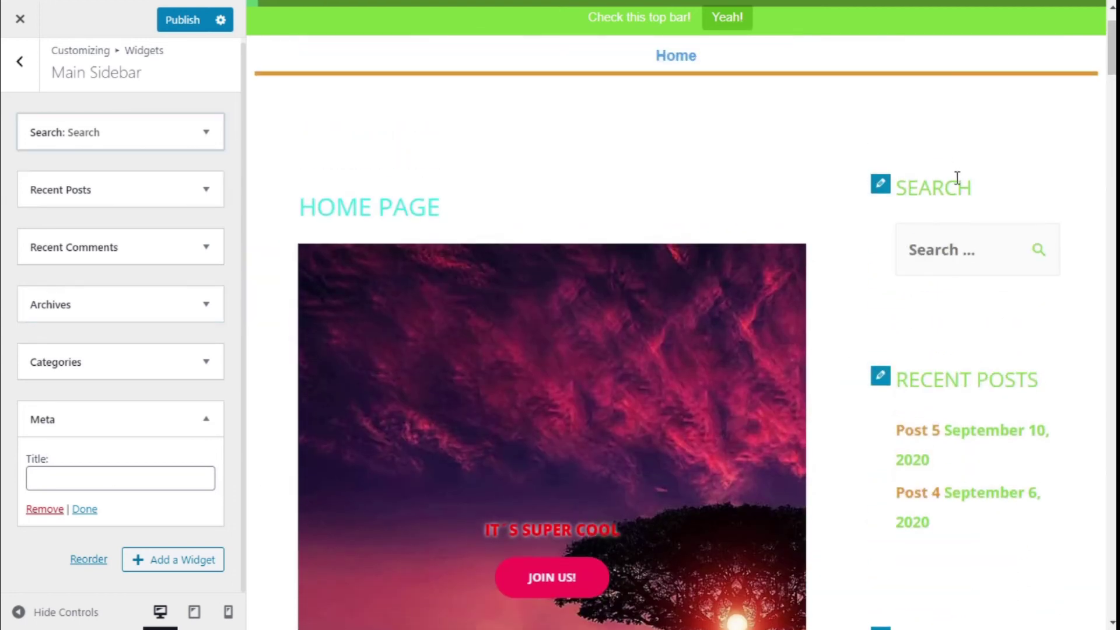
pyautogui.scroll(-8, 1030, 240)
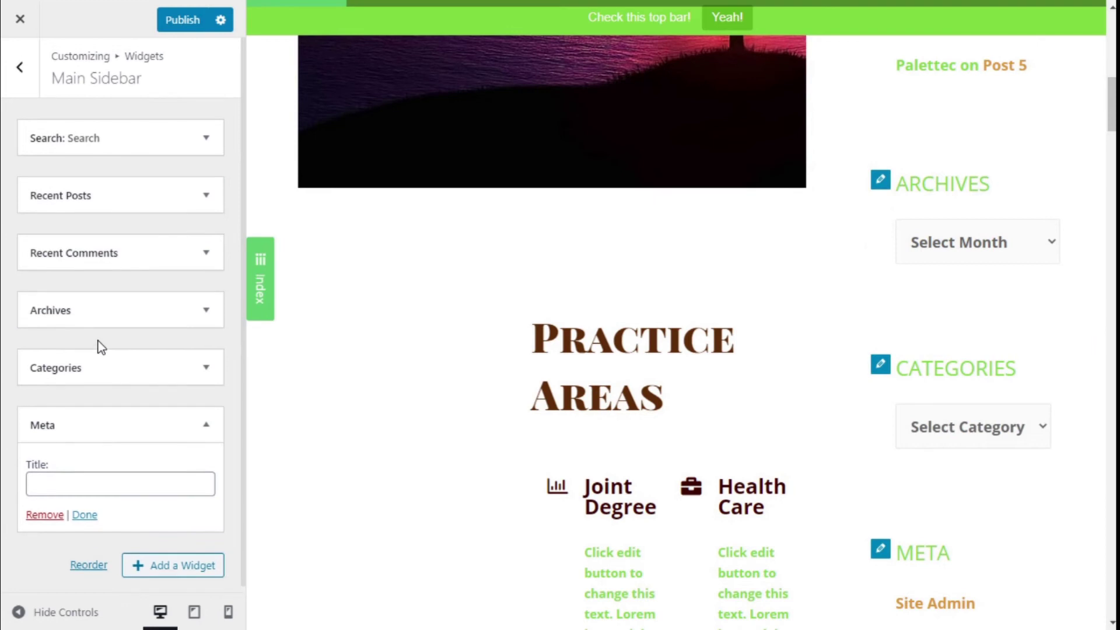
pyautogui.scroll(-4, 860, 337)
pyautogui.scroll(5, 887, 339)
pyautogui.scroll(8, 885, 339)
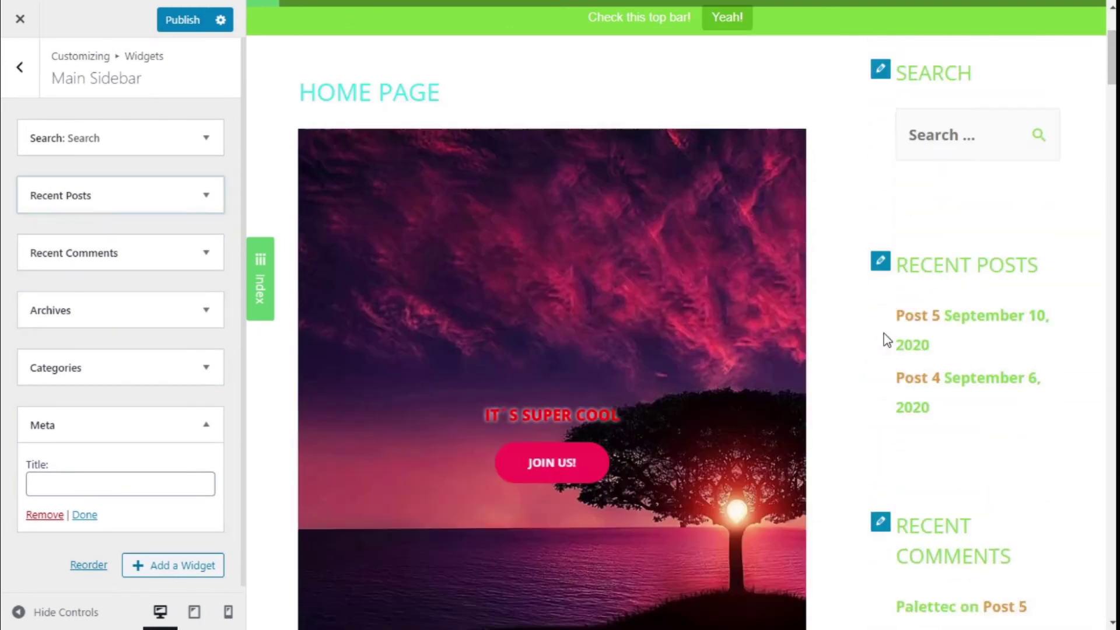
# Step: Add a Pages widget below Meta, sorted by Page title
pyautogui.click(139, 572)
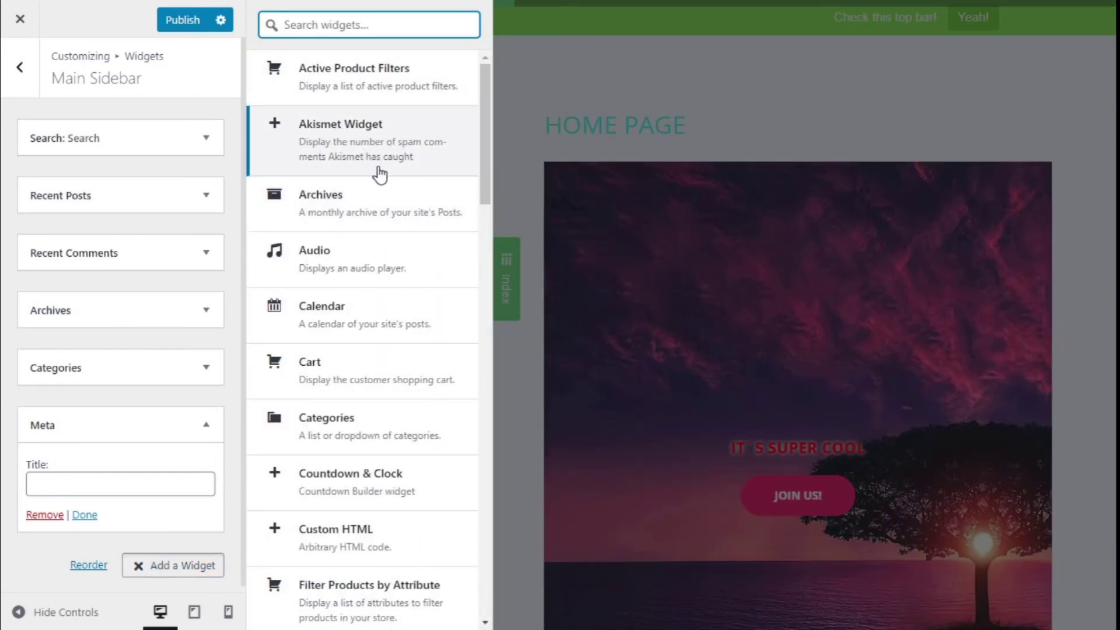
pyautogui.scroll(-6, 385, 188)
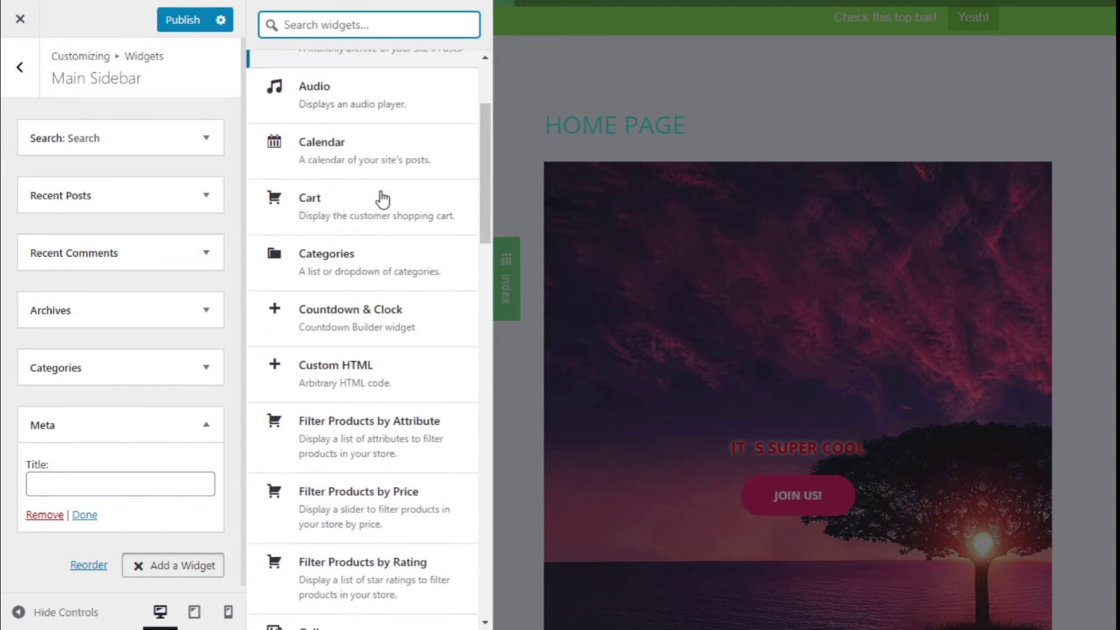
pyautogui.scroll(-5, 383, 199)
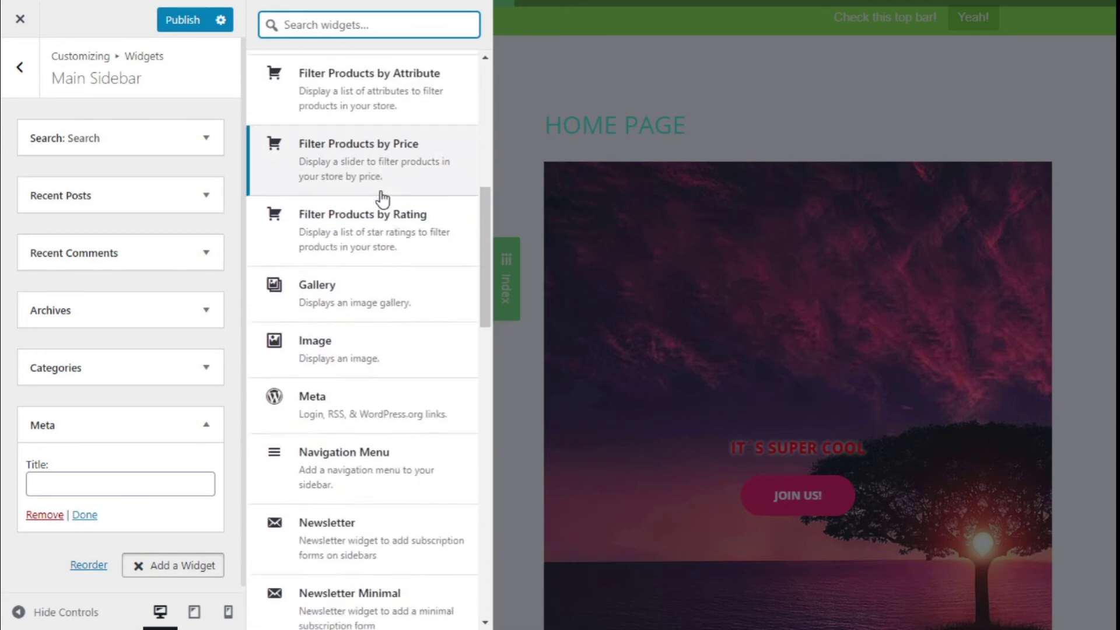
pyautogui.scroll(-3, 393, 242)
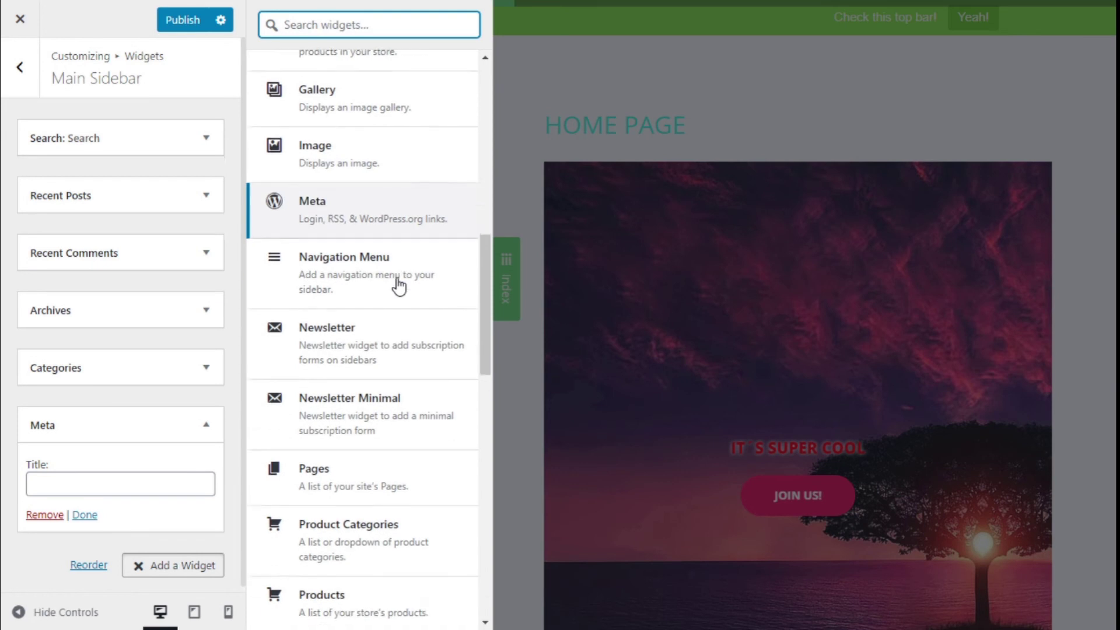
pyautogui.scroll(-4, 396, 277)
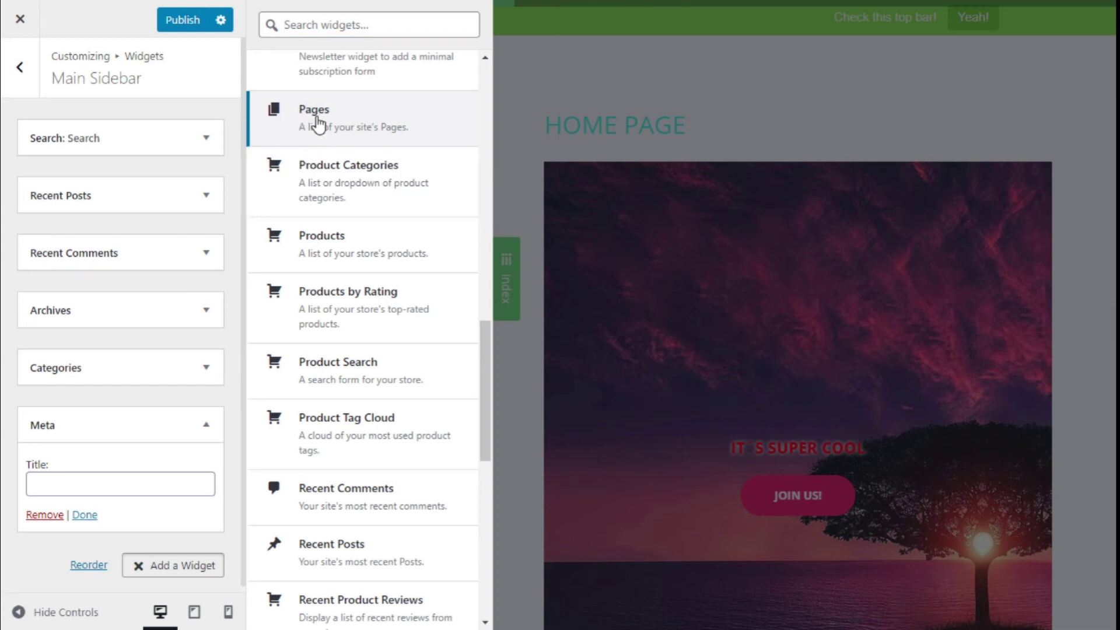
pyautogui.click(318, 118)
pyautogui.scroll(-3, 142, 257)
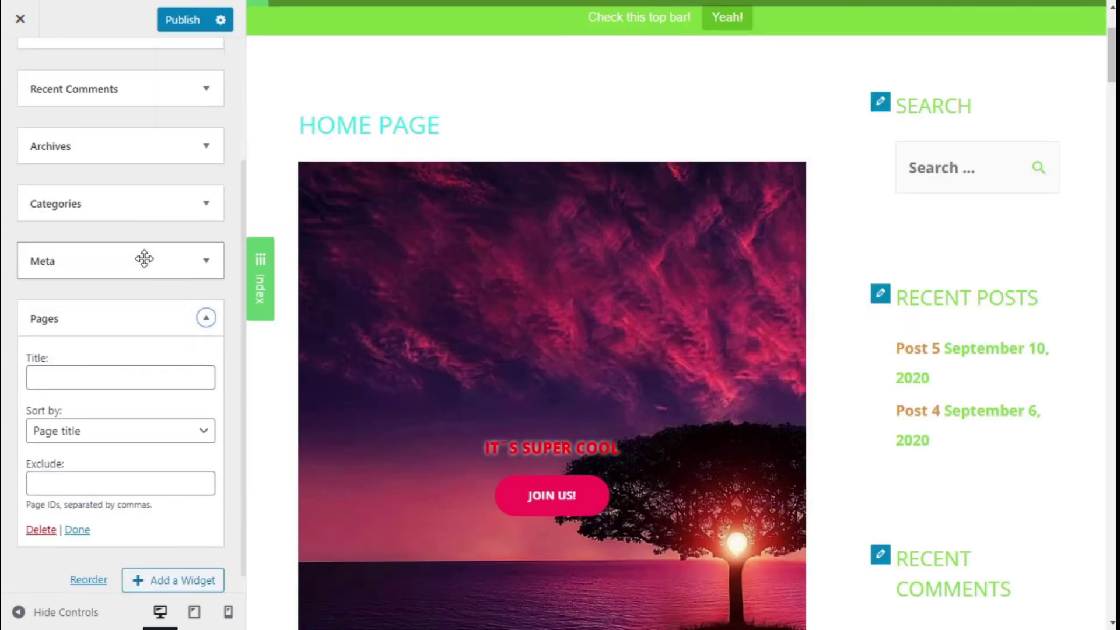
# Step: Check the Pages widget's Exclude and Sort by options, keeping Page title
pyautogui.scroll(-15, 1045, 279)
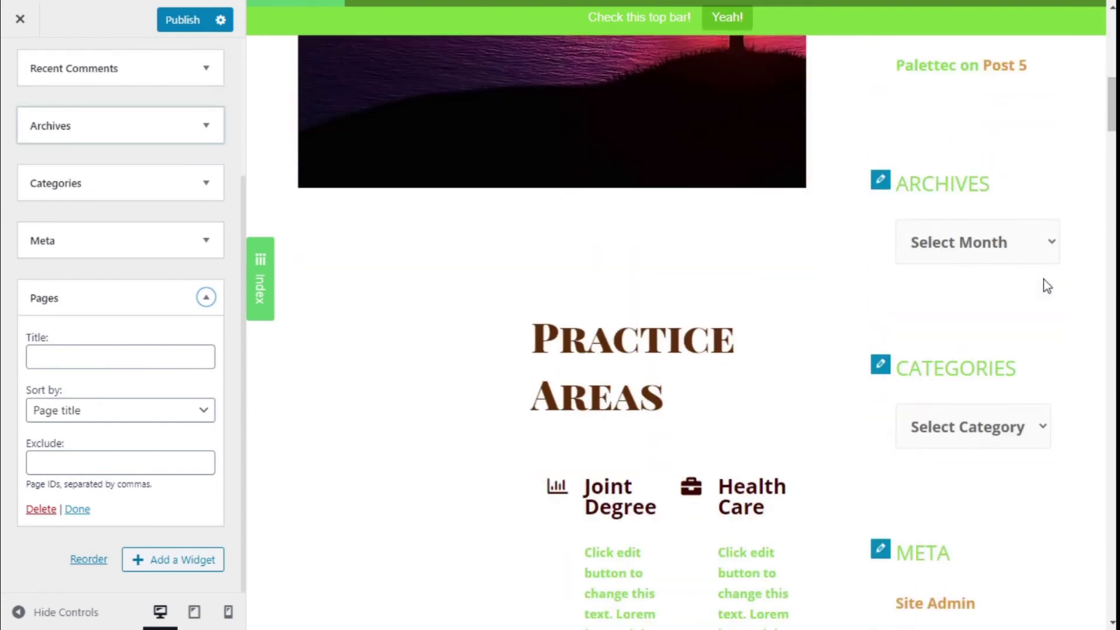
pyautogui.scroll(-4, 1044, 279)
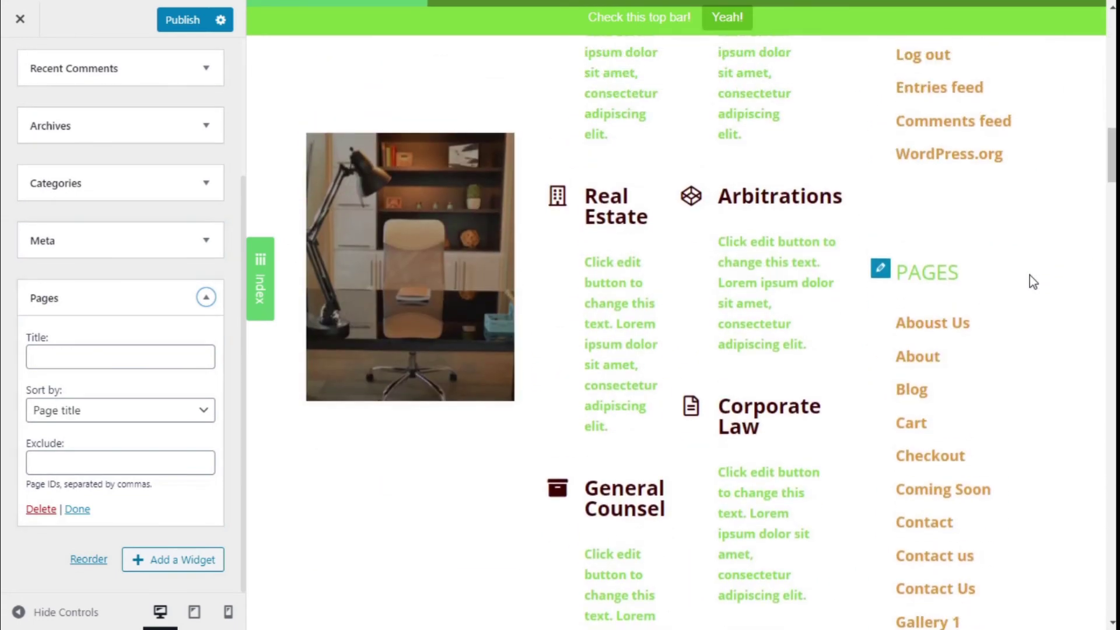
pyautogui.scroll(-12, 959, 320)
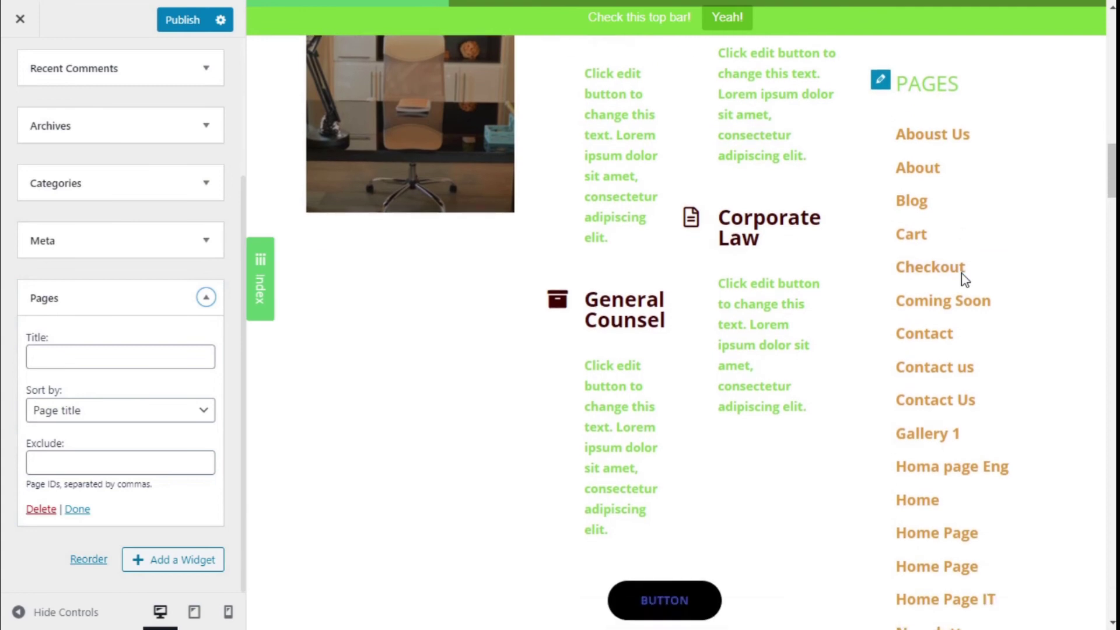
pyautogui.scroll(13, 963, 280)
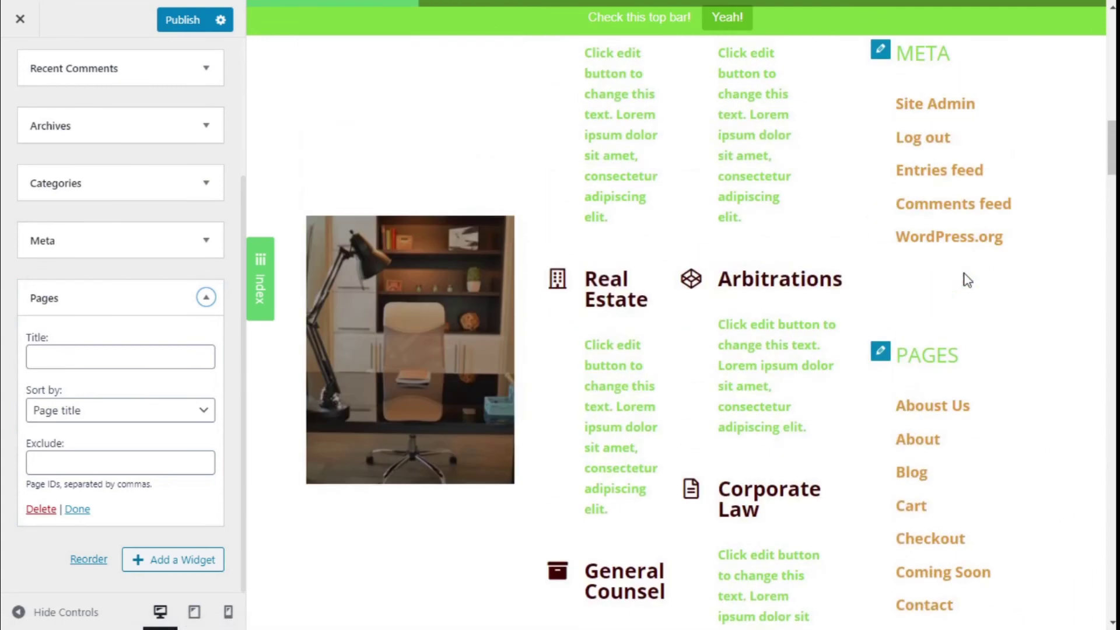
pyautogui.click(113, 458)
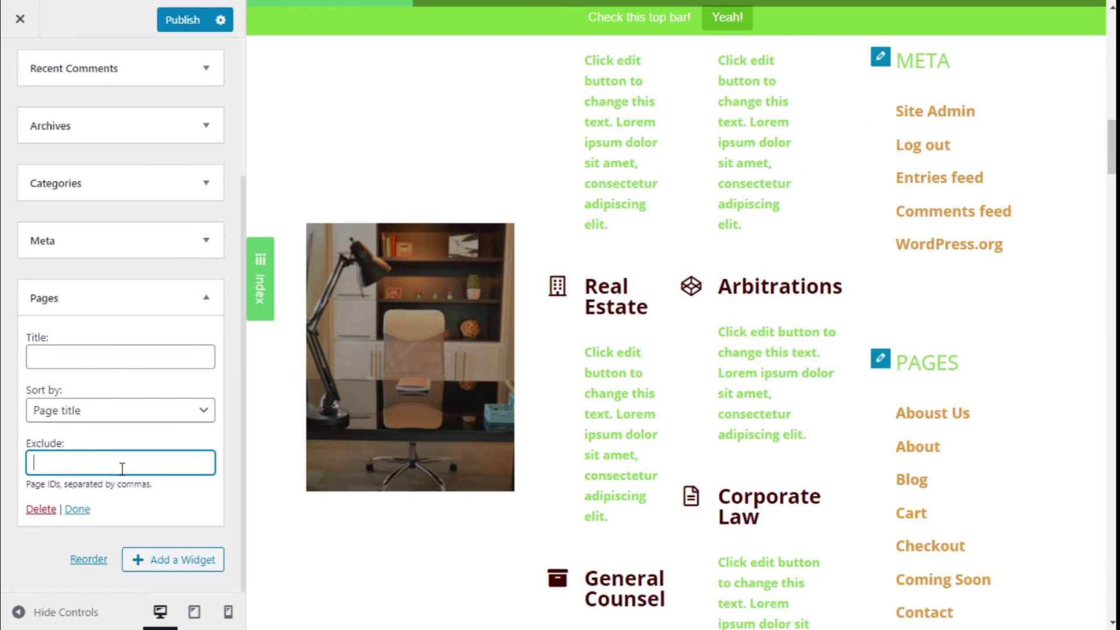
pyautogui.click(127, 414)
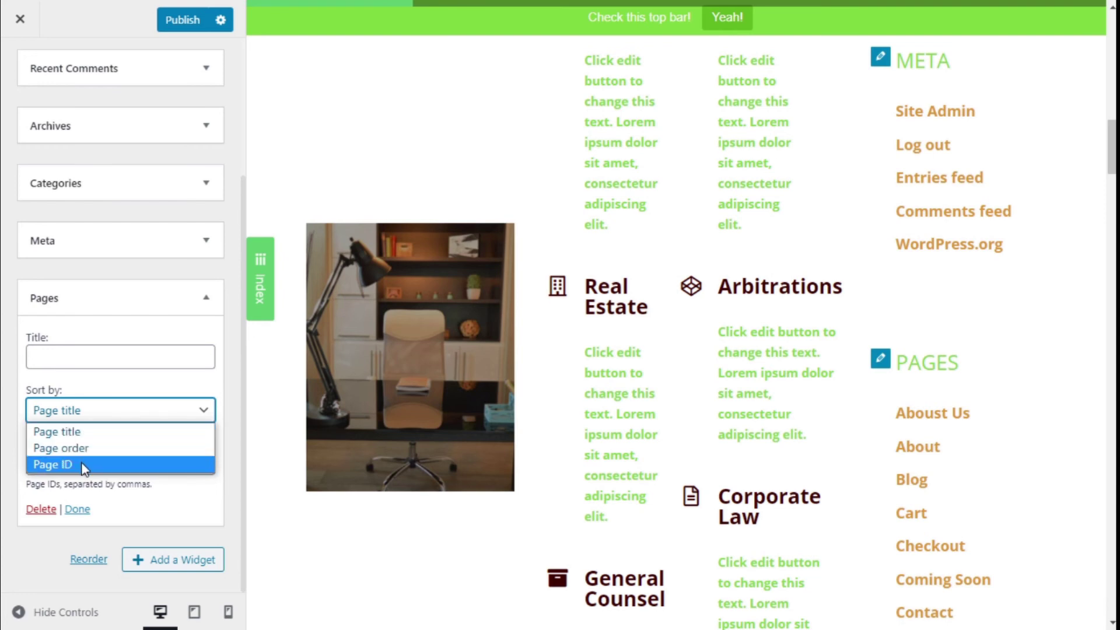
pyautogui.click(91, 362)
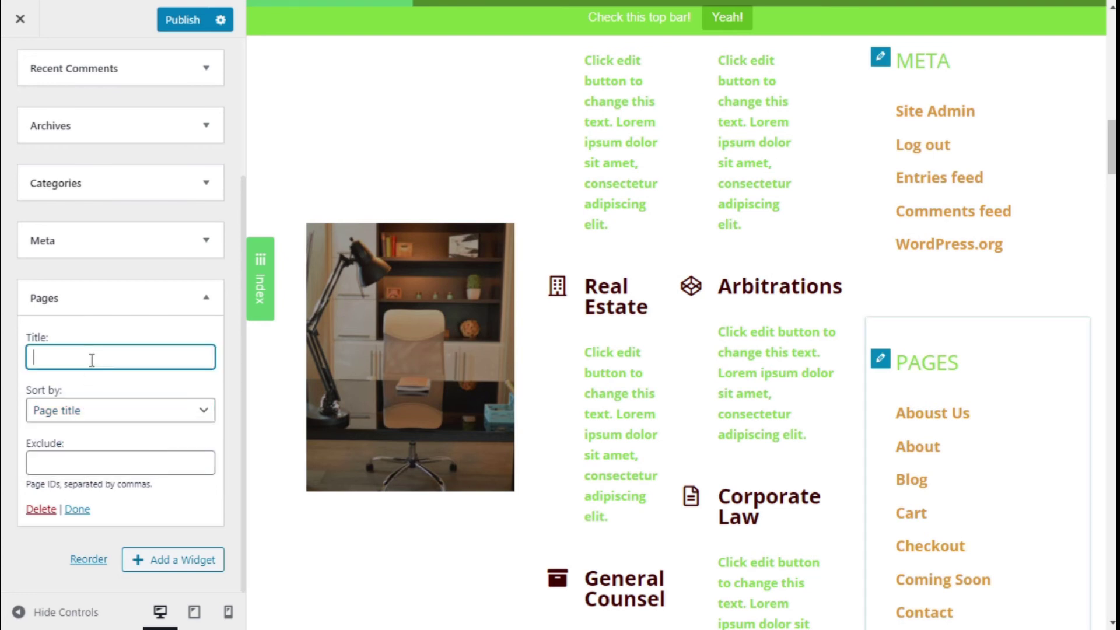
# Step: Put the Main Sidebar widget list into reorder mode
pyautogui.click(102, 303)
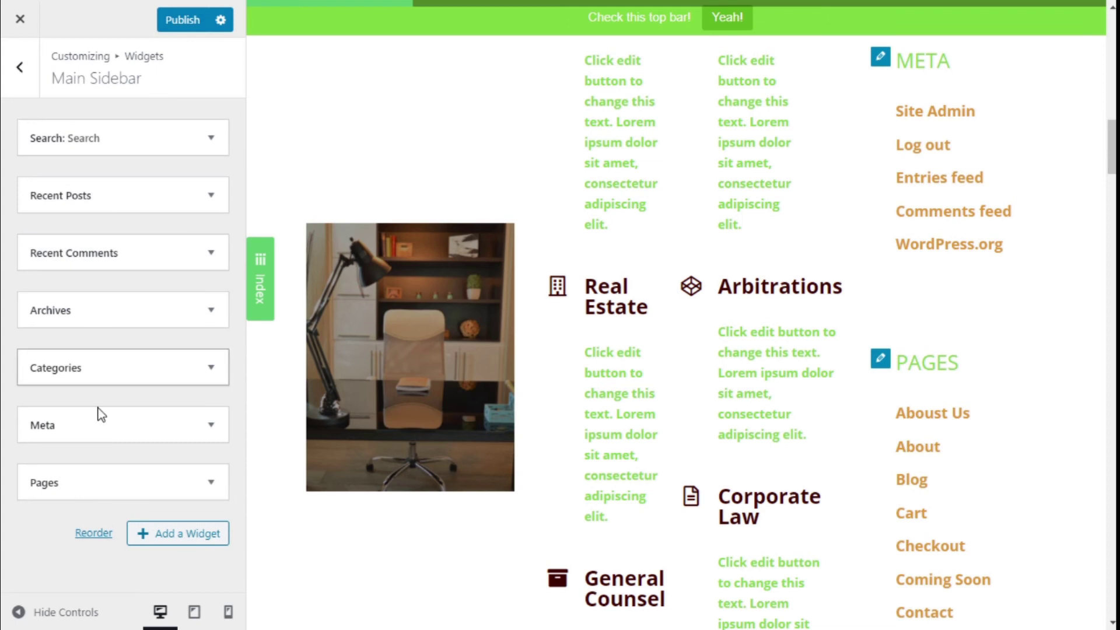
pyautogui.click(98, 492)
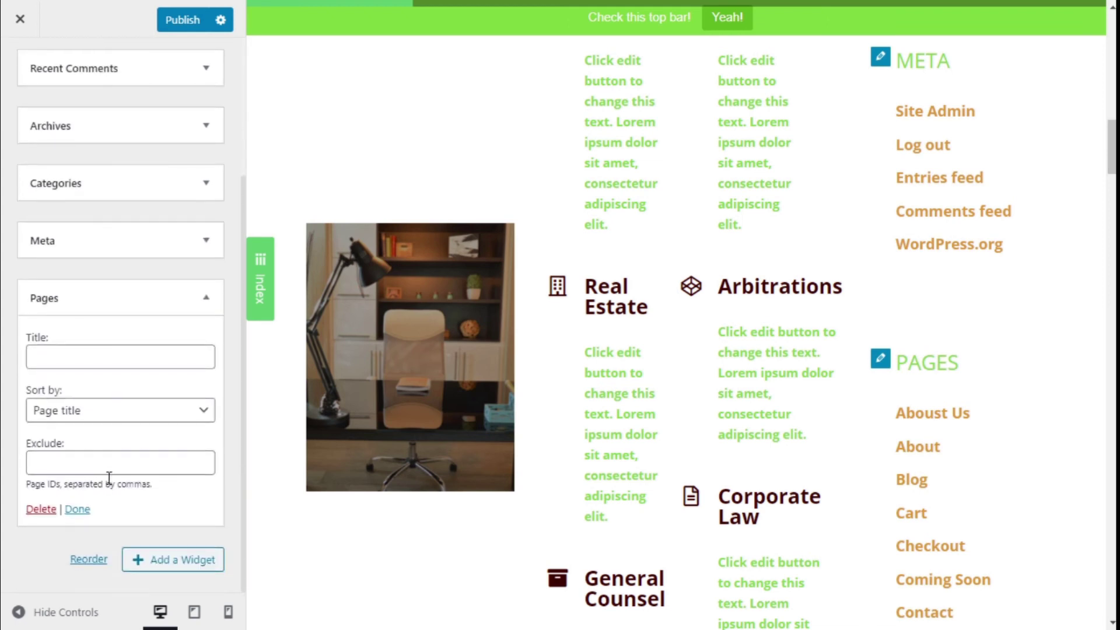
pyautogui.click(103, 558)
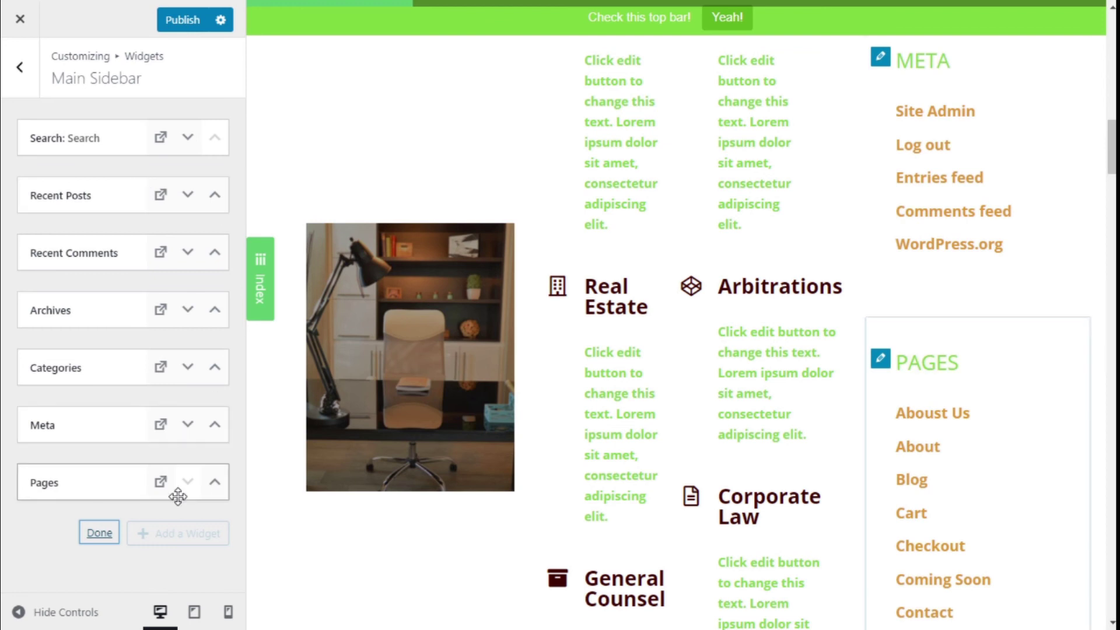
# Step: Reorder the Main Sidebar widgets, moving Pages above Meta and Search below Recent Posts
pyautogui.click(82, 536)
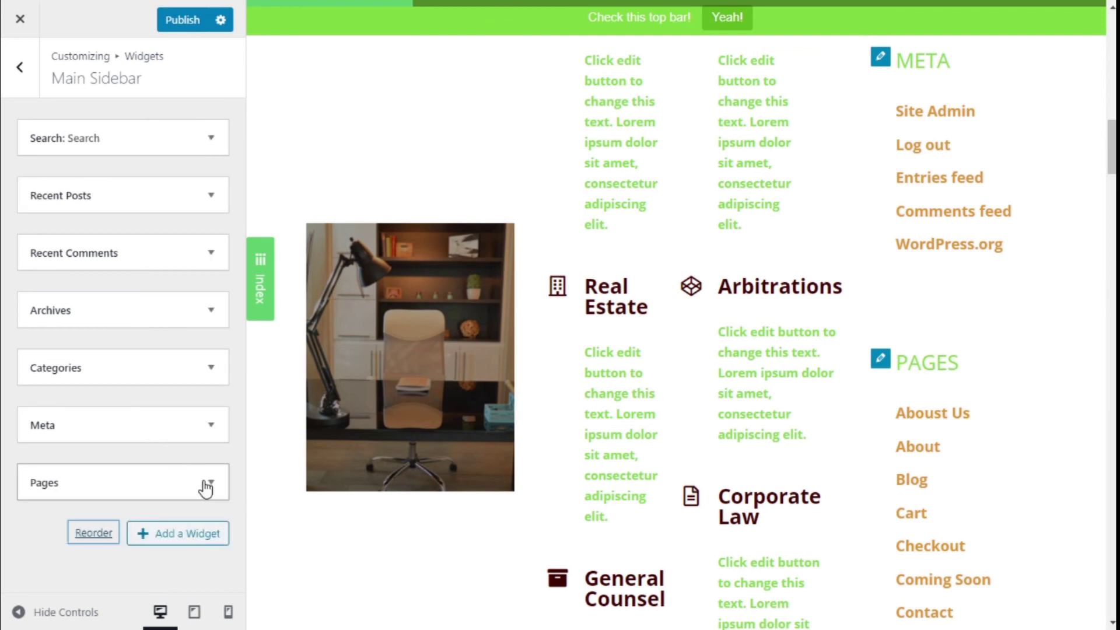
pyautogui.moveTo(150, 470)
pyautogui.mouseDown()
pyautogui.moveTo(130, 485)
pyautogui.moveTo(142, 418)
pyautogui.moveTo(135, 461)
pyautogui.mouseUp()
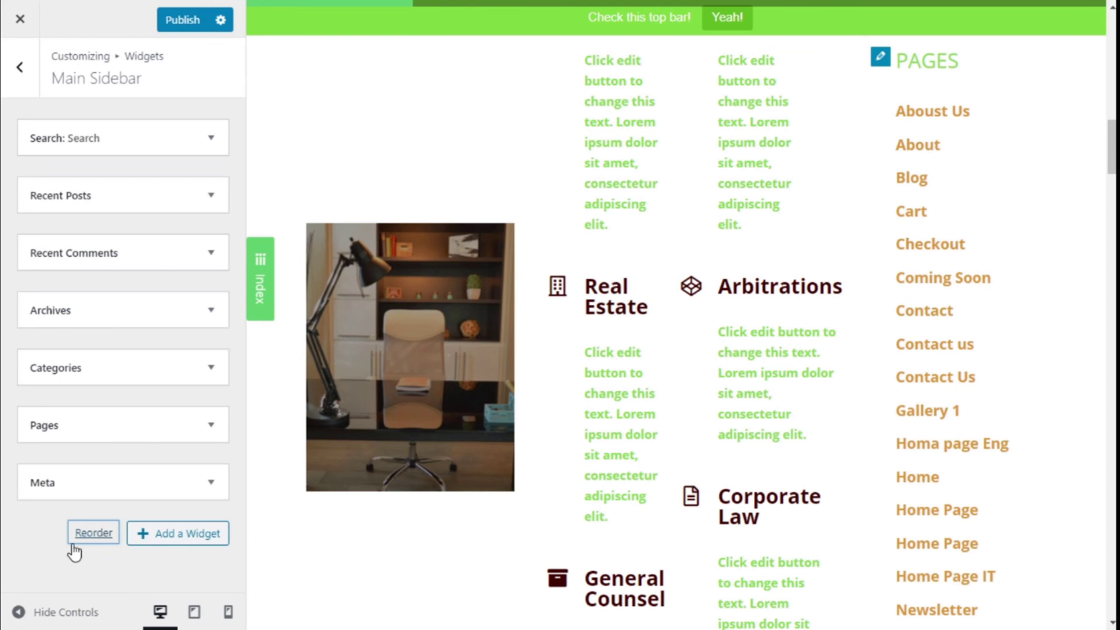
pyautogui.moveTo(113, 148); pyautogui.dragTo(124, 178)
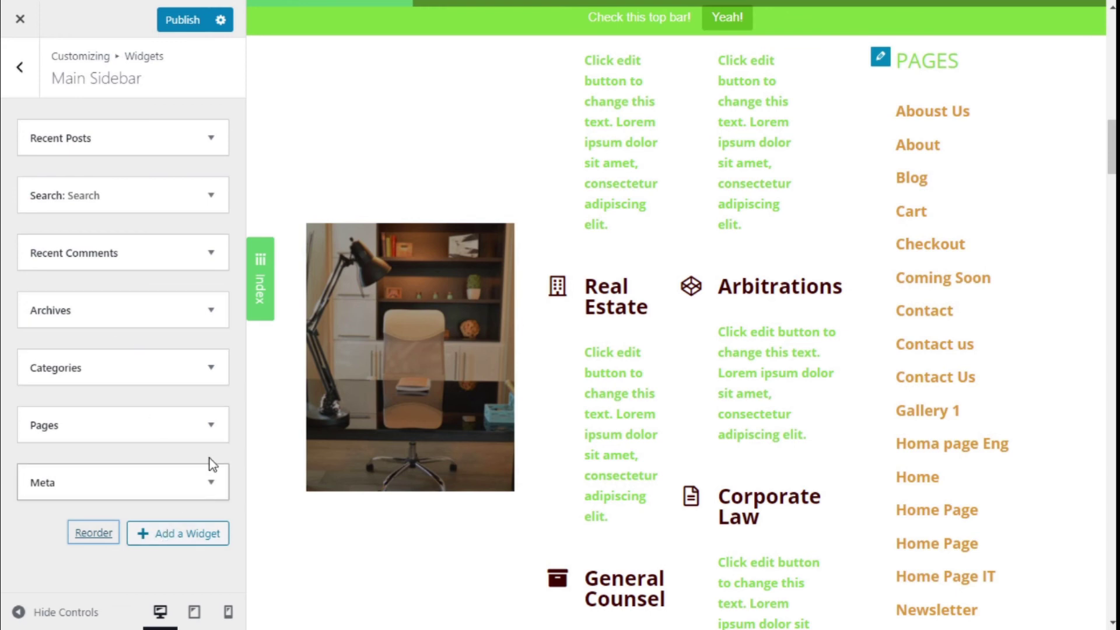
# Step: Delete the Pages widget from the Main Sidebar, leaving Meta last
pyautogui.click(211, 431)
pyautogui.scroll(-3, 165, 415)
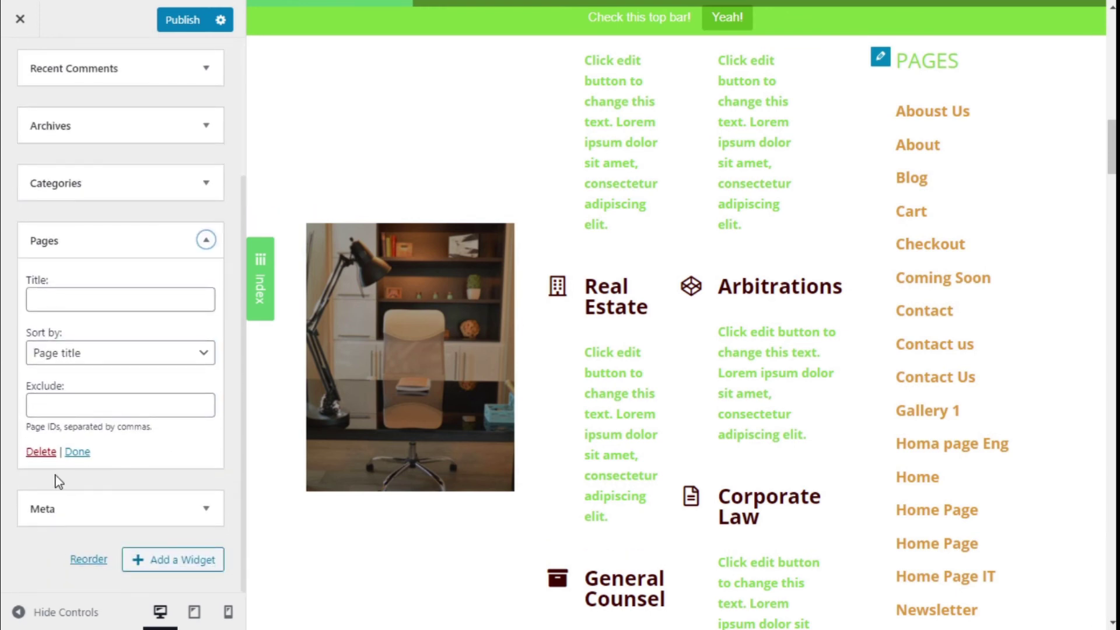
pyautogui.click(42, 456)
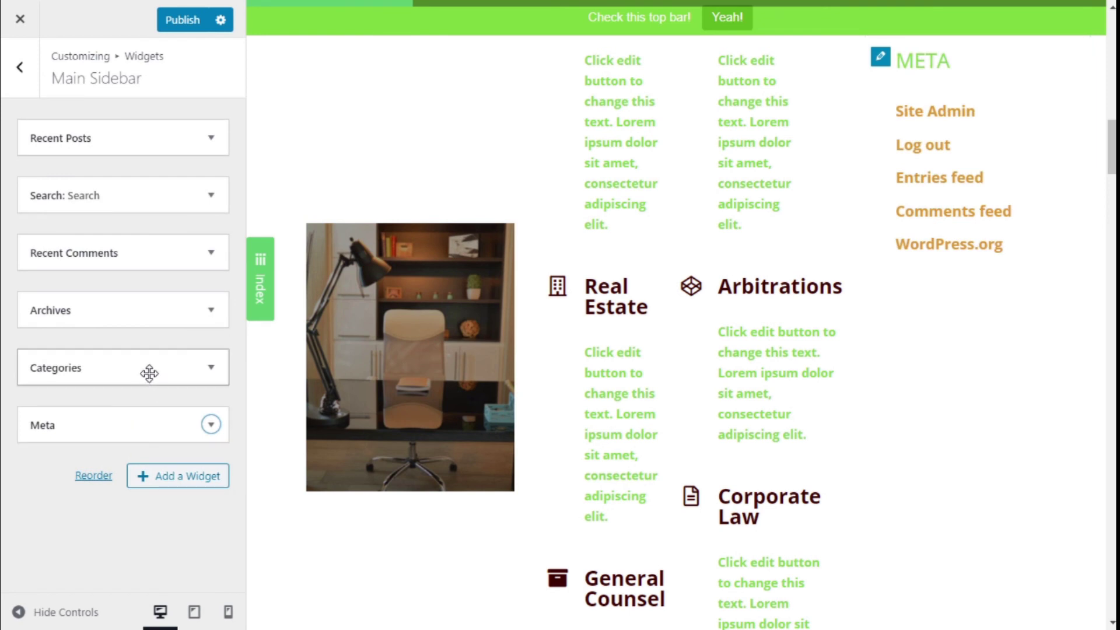
# Step: Open the Add a Widget panel and browse the available widgets to find Products
pyautogui.click(186, 479)
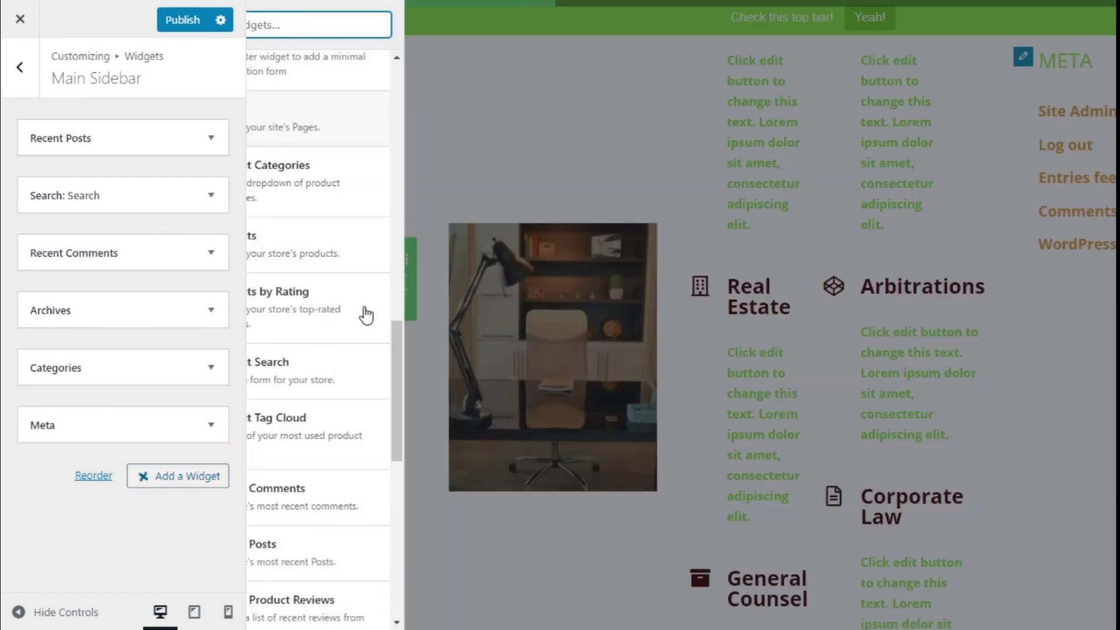
pyautogui.scroll(-5, 372, 321)
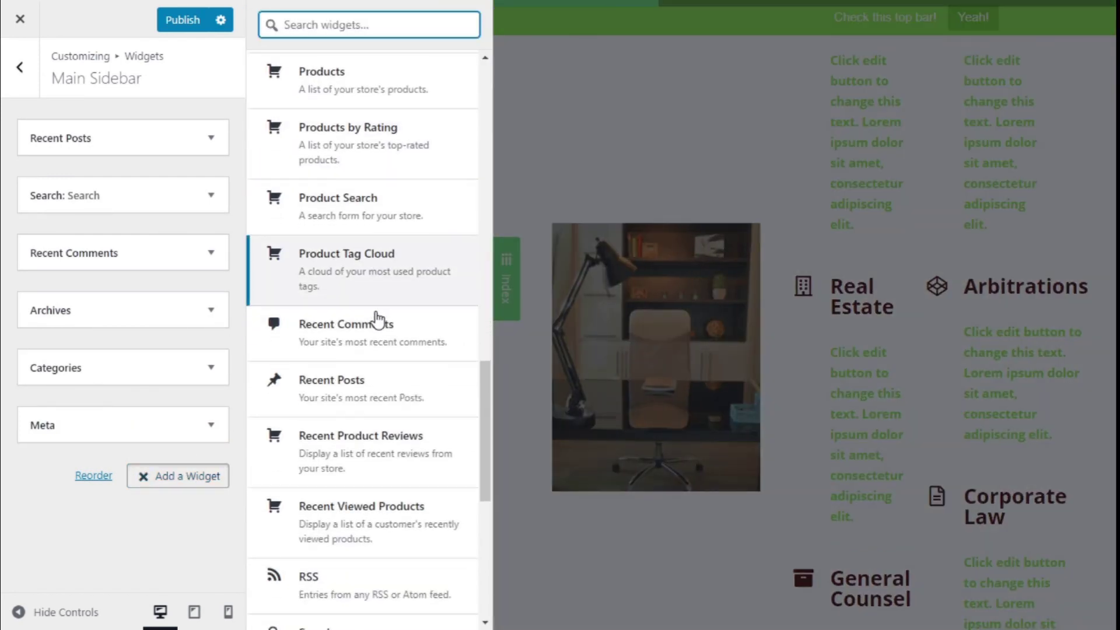
pyautogui.scroll(-7, 377, 319)
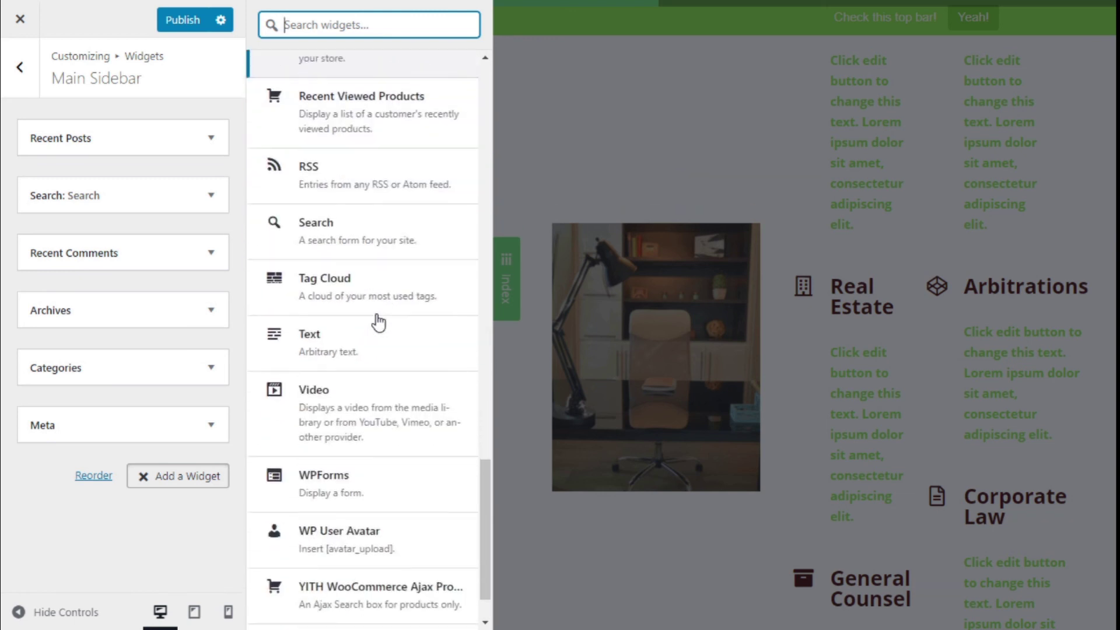
pyautogui.scroll(6, 406, 444)
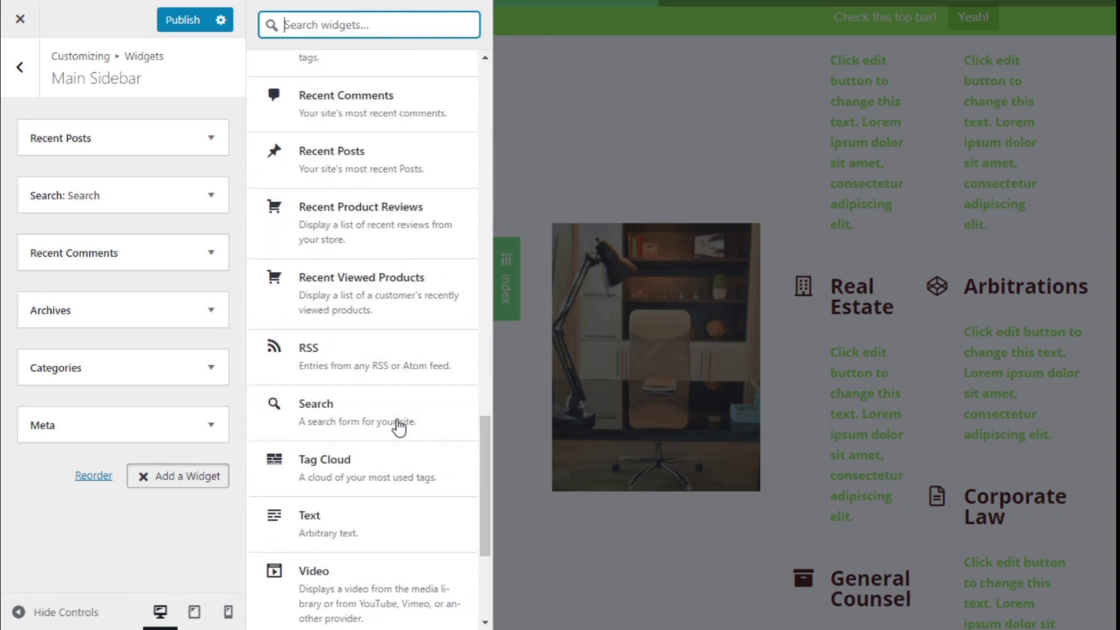
pyautogui.scroll(4, 397, 357)
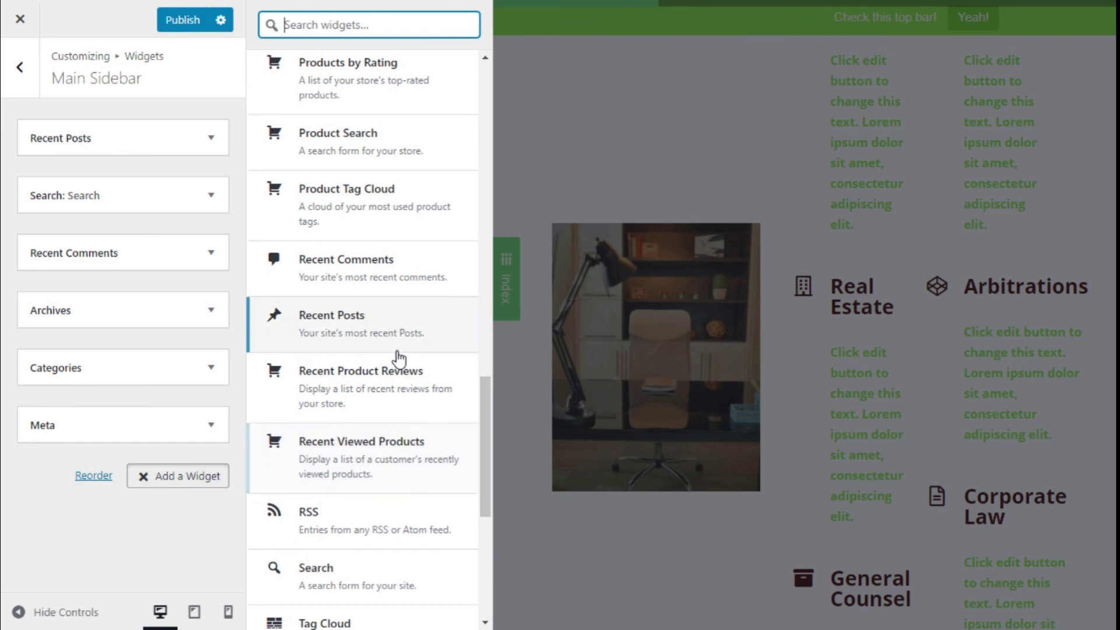
pyautogui.scroll(3, 399, 358)
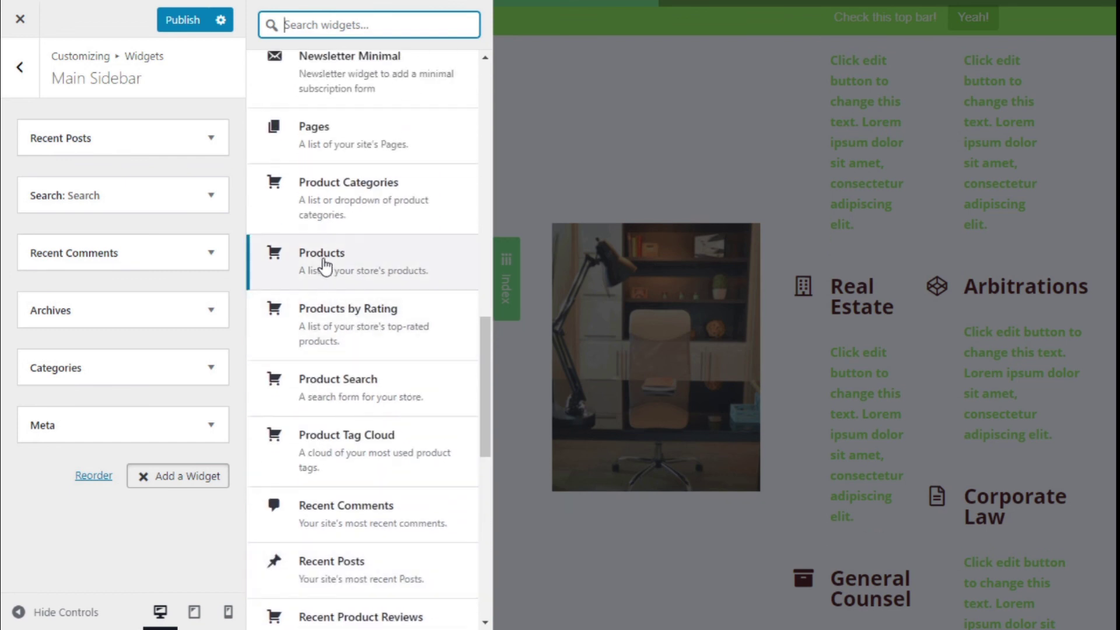
# Step: Add a Products widget showing all products, 5 items, ordered by date descending
pyautogui.click(325, 266)
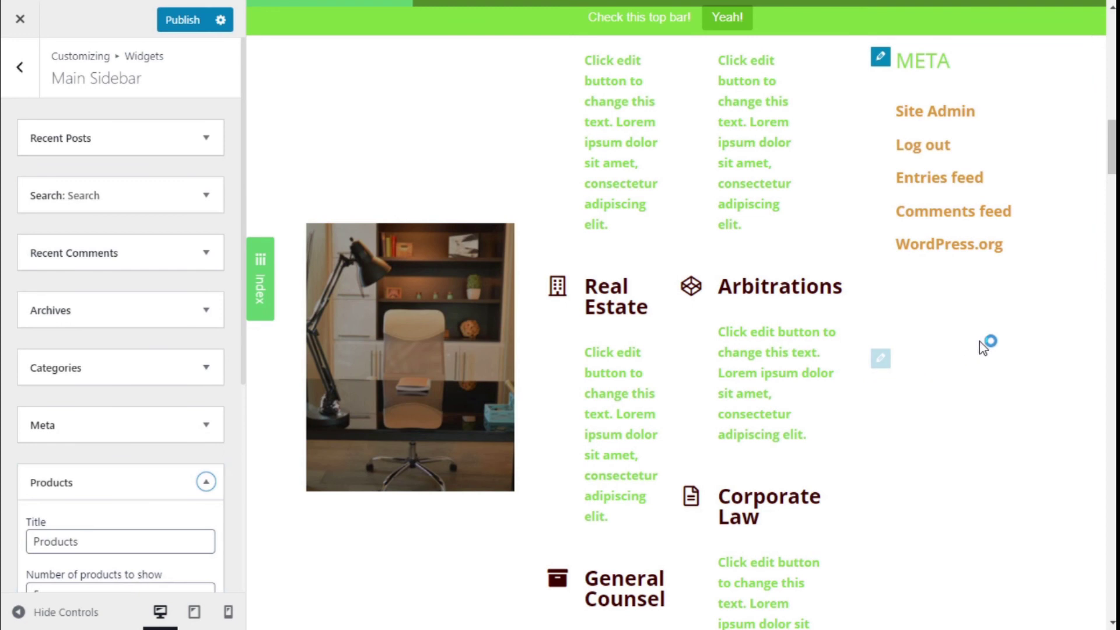
pyautogui.scroll(-4, 232, 397)
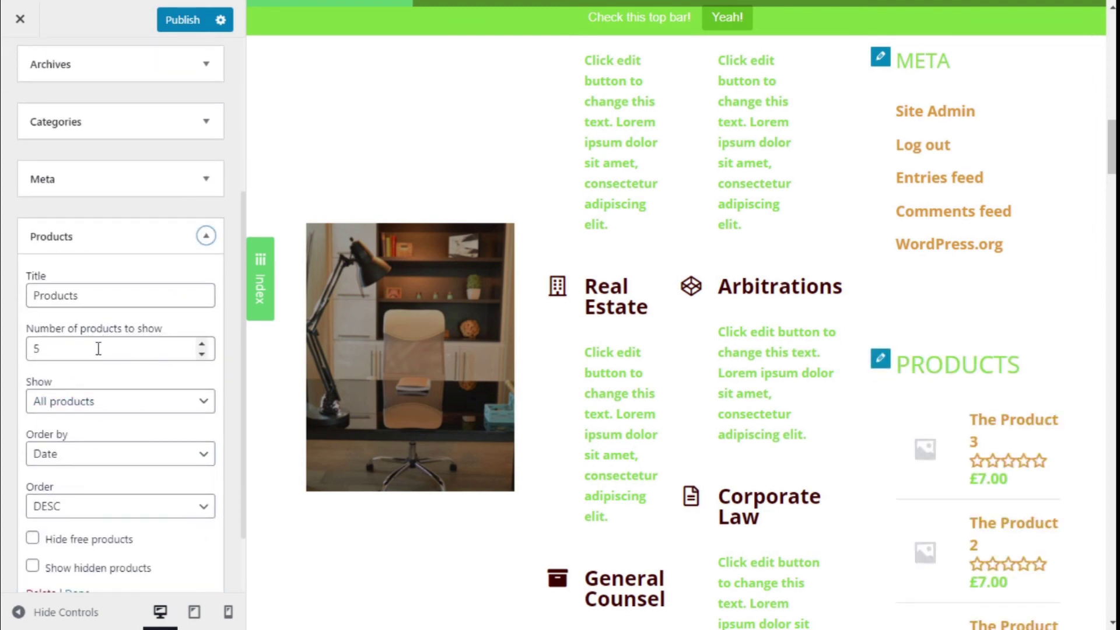
pyautogui.scroll(-2, 93, 326)
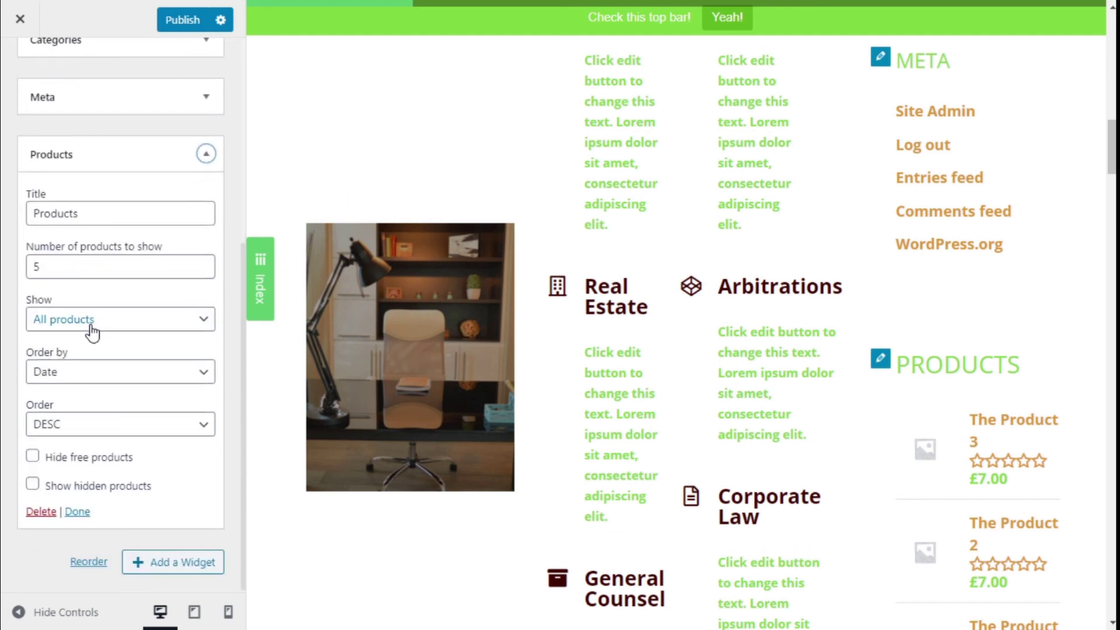
pyautogui.click(92, 333)
pyautogui.click(104, 294)
pyautogui.click(99, 421)
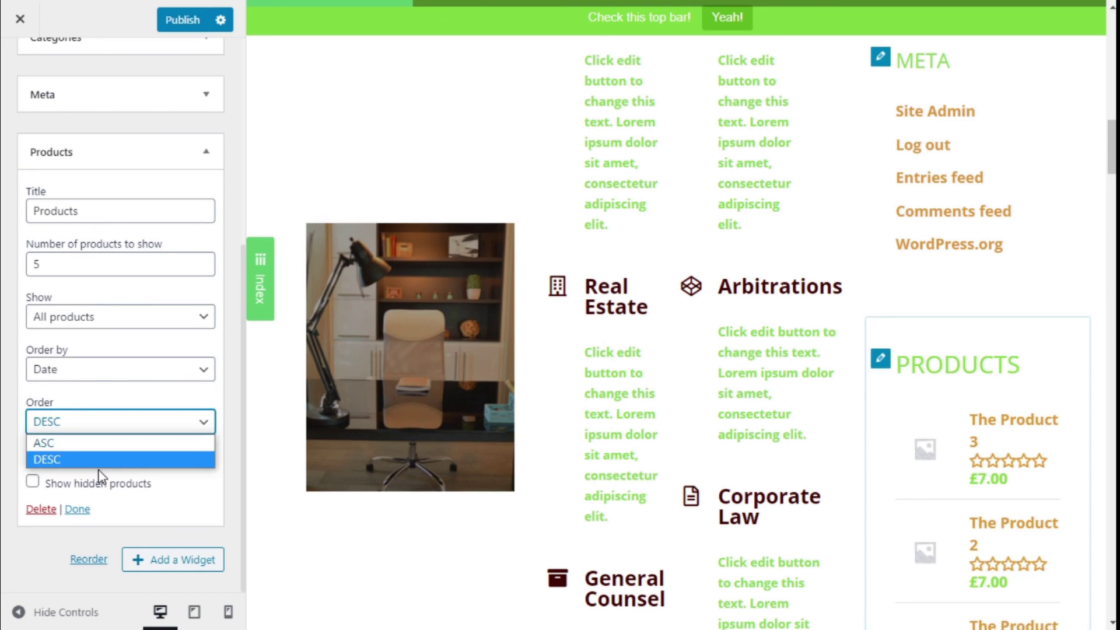
pyautogui.click(126, 389)
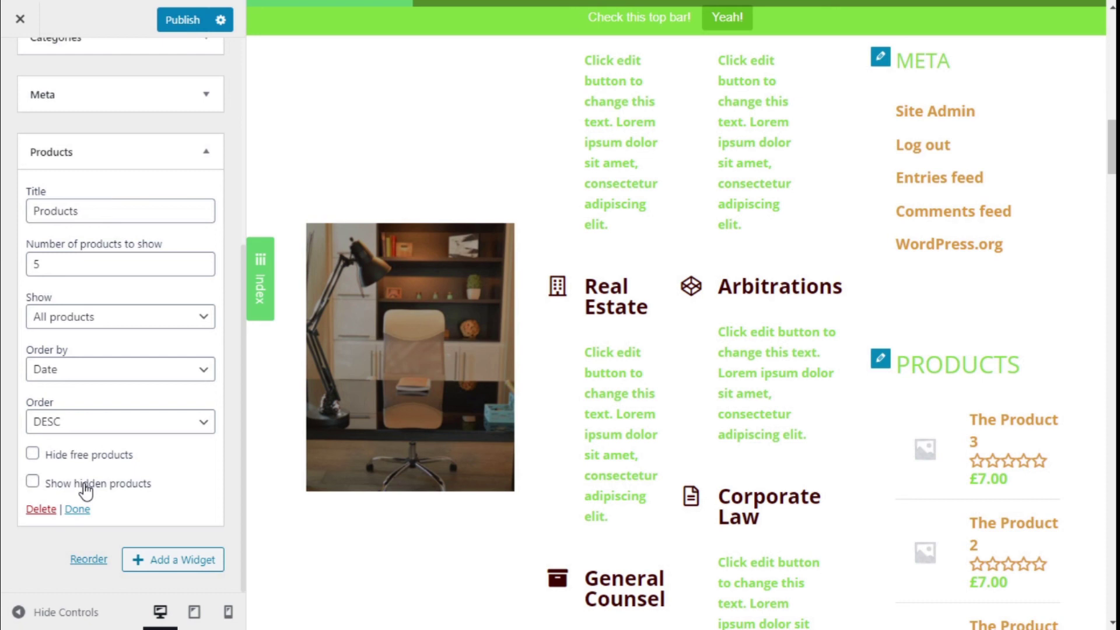
pyautogui.scroll(6, 105, 395)
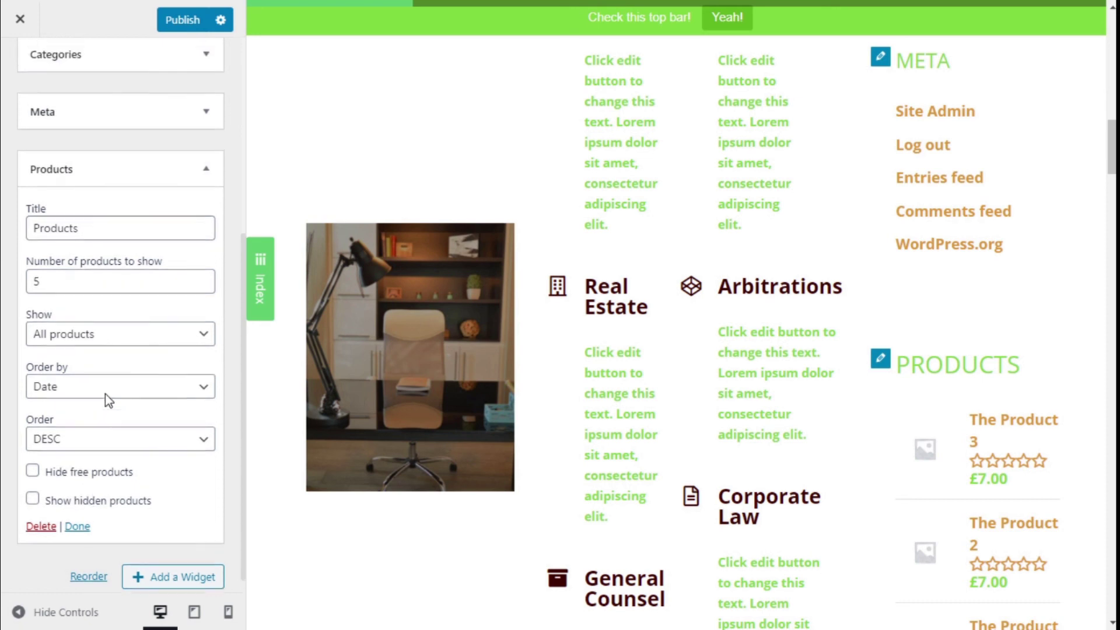
pyautogui.scroll(-4, 97, 413)
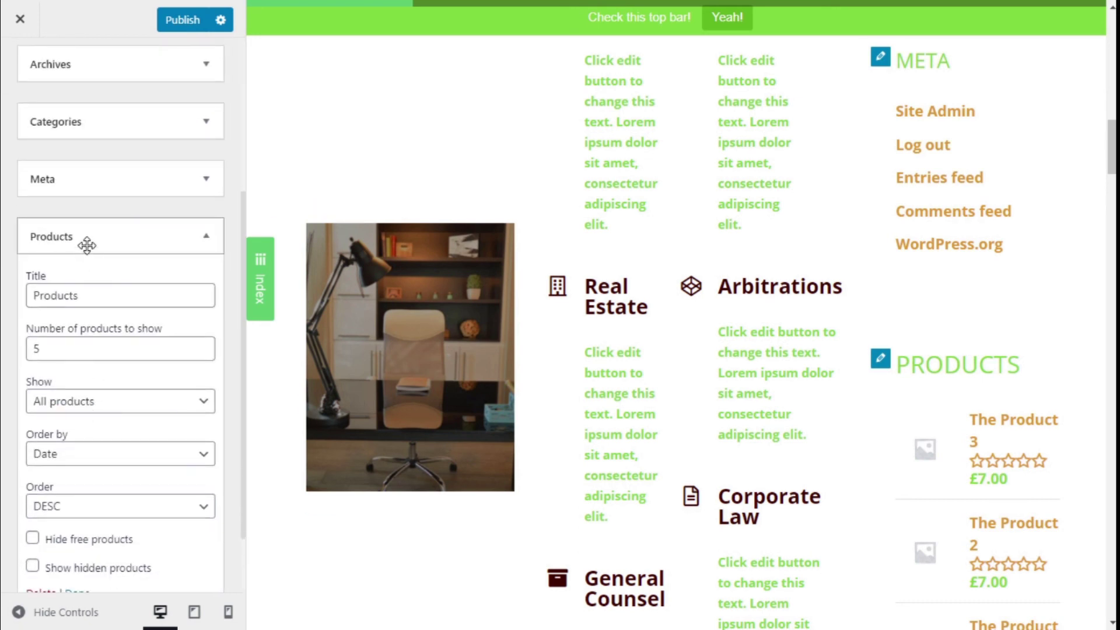
pyautogui.click(85, 242)
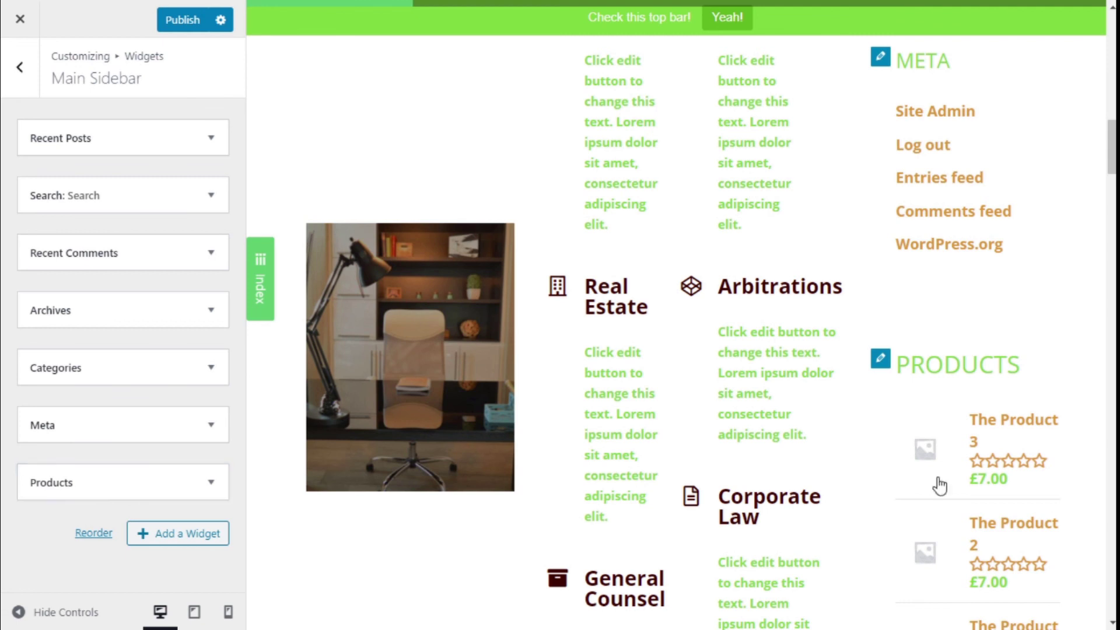
# Step: Publish the Customizer's Main Sidebar widget changes to the live site
pyautogui.scroll(-3, 1062, 485)
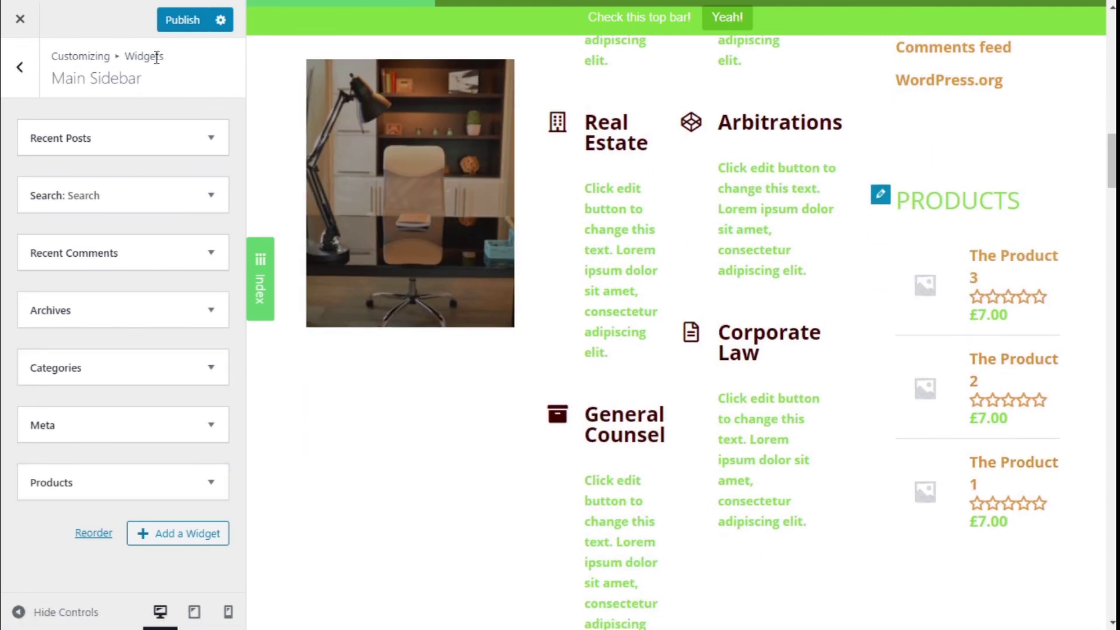
pyautogui.click(182, 22)
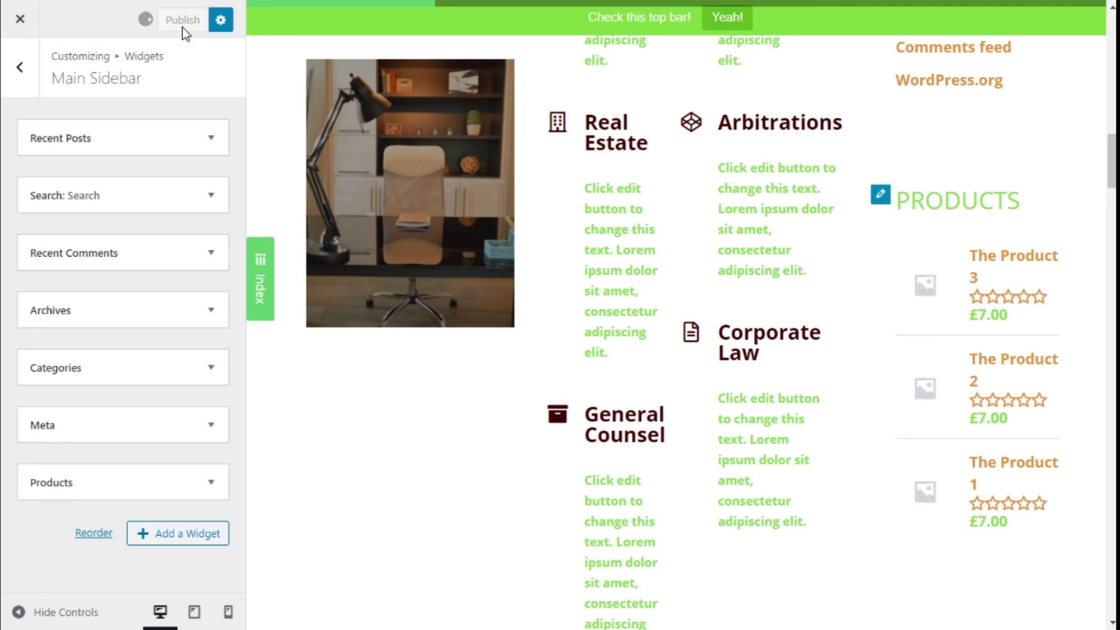